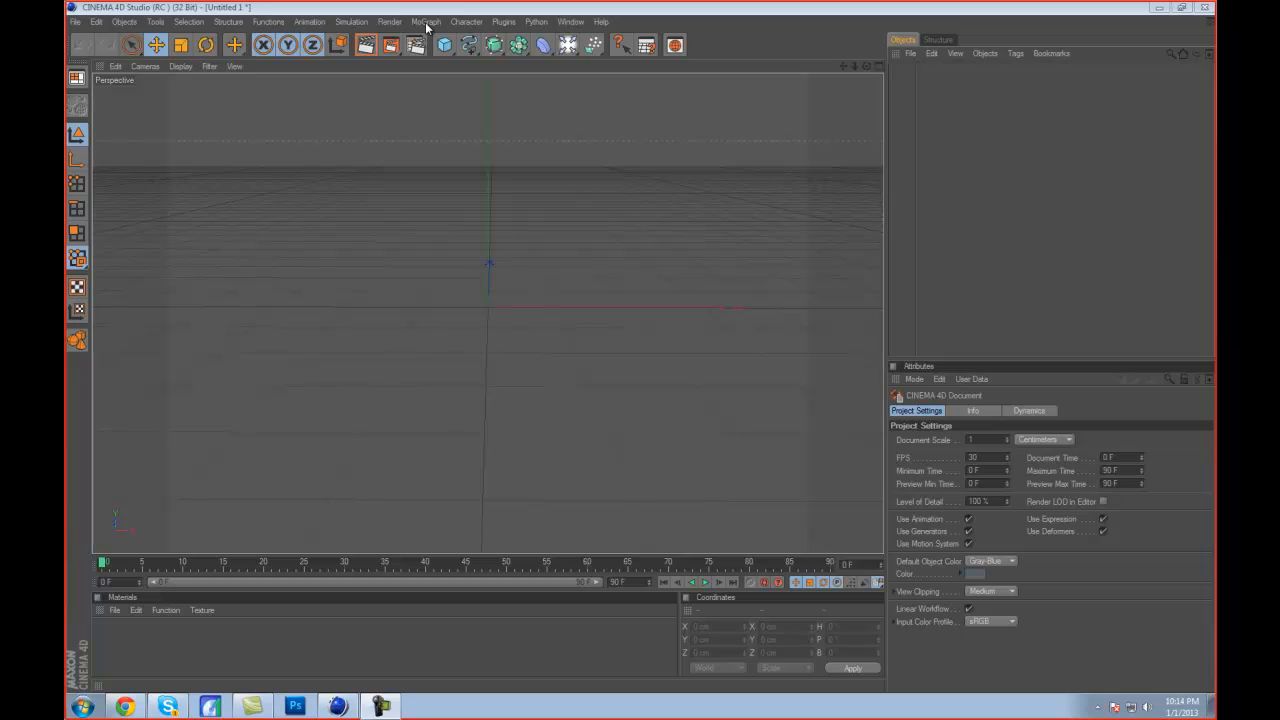
# Add a MoText object at about -152 cm on X, with the text "Tutorial" and a depth of 80.
pyautogui.click(433, 170)
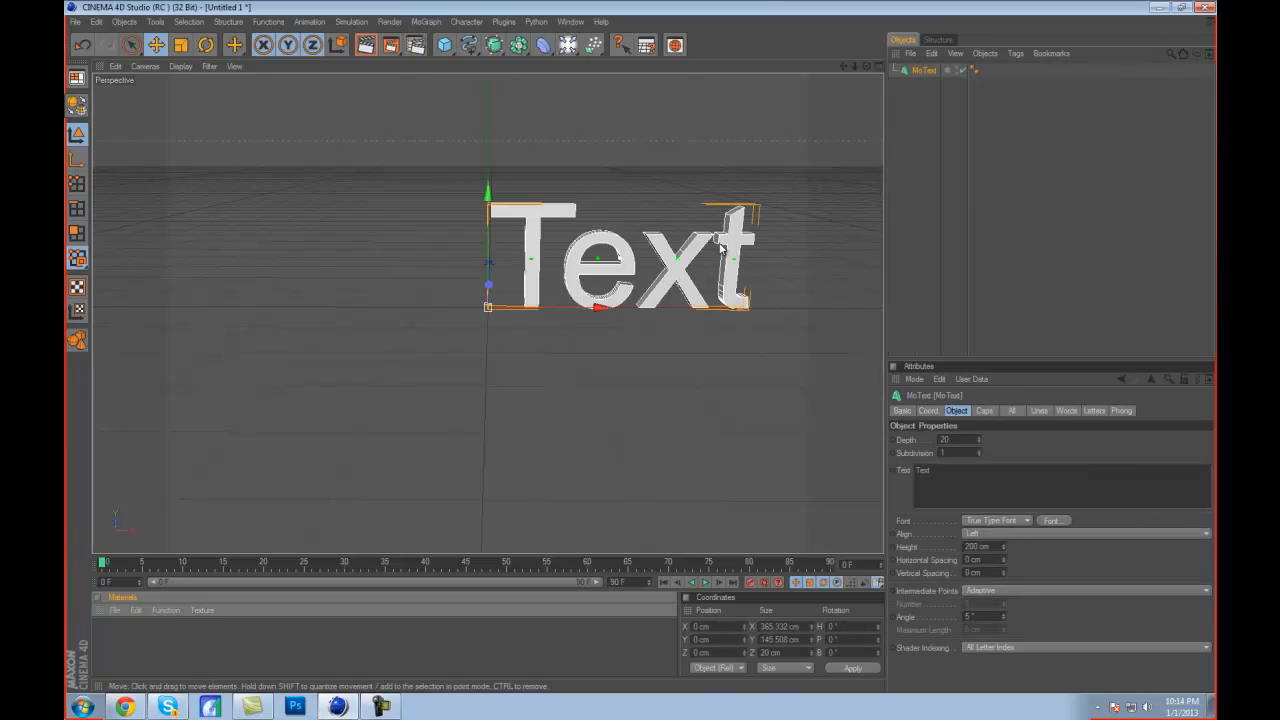
pyautogui.moveTo(722, 305); pyautogui.dragTo(638, 346)
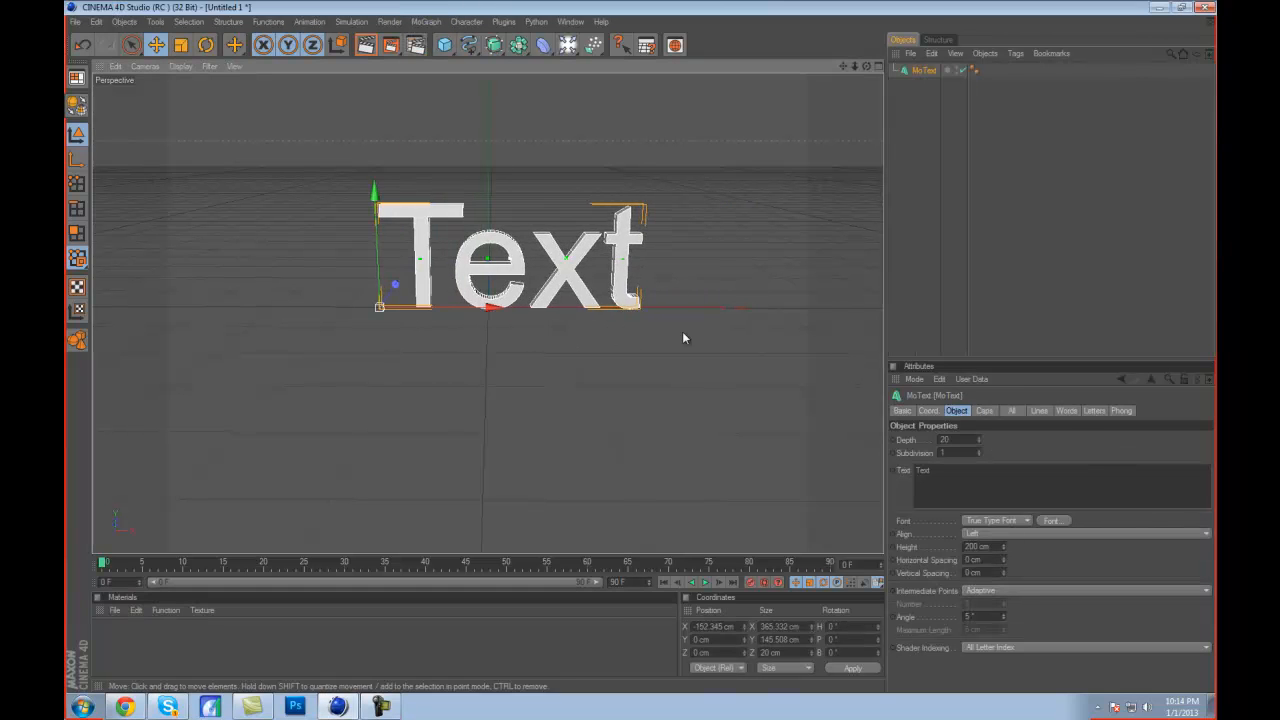
pyautogui.click(956, 480)
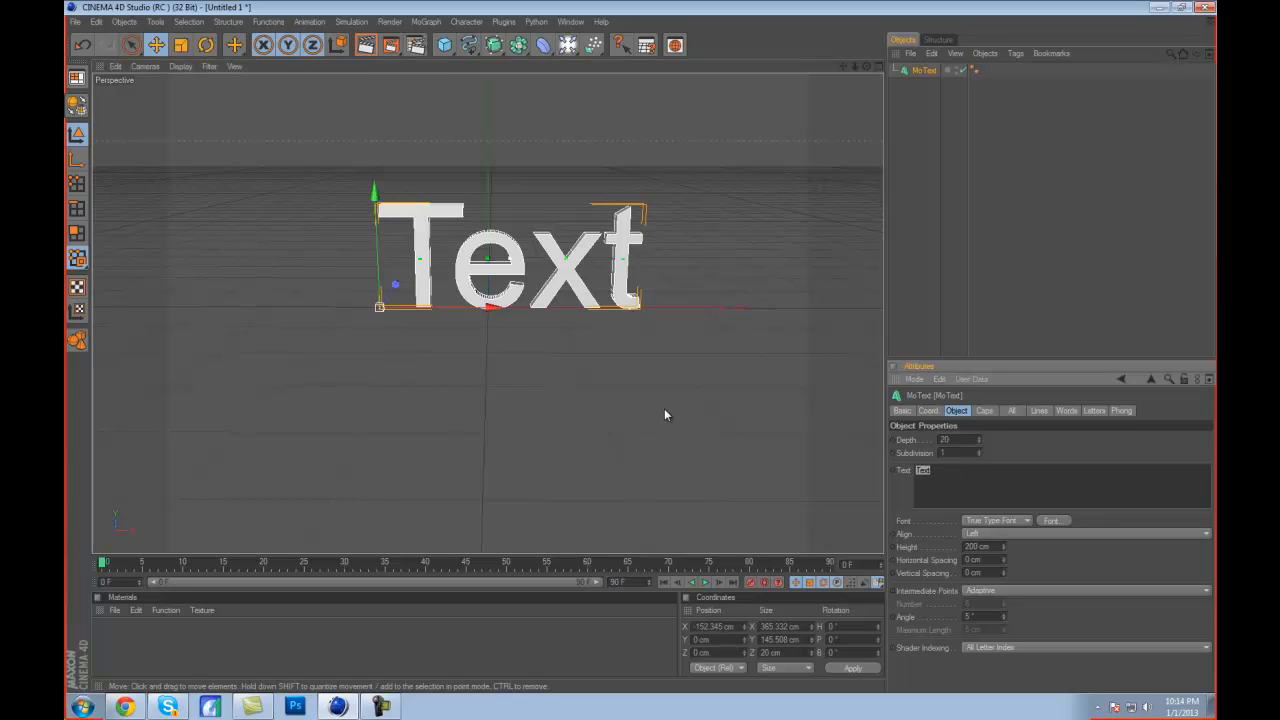
pyautogui.write('Tu')
pyautogui.press('Tab')
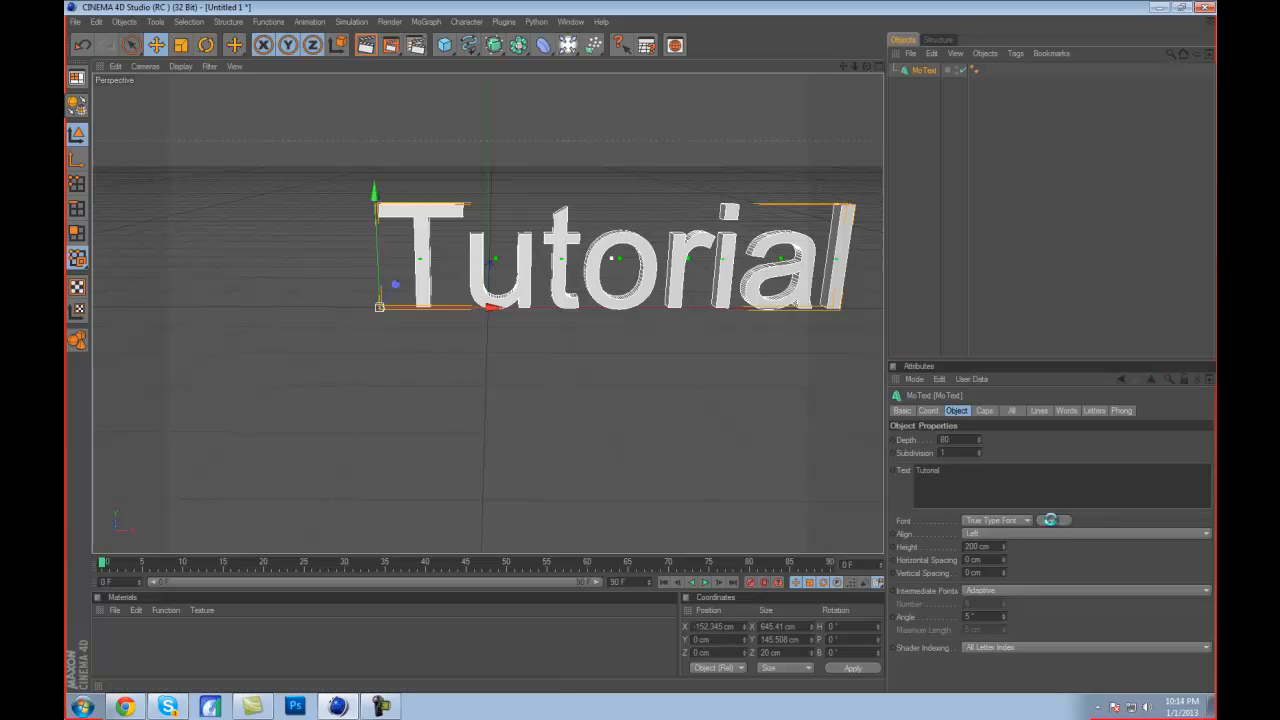
# Set the text's font to Arial Bold and centre it in the scene at about -345 cm on X.
pyautogui.click(1050, 520)
pyautogui.moveTo(199, 164); pyautogui.dragTo(199, 158)
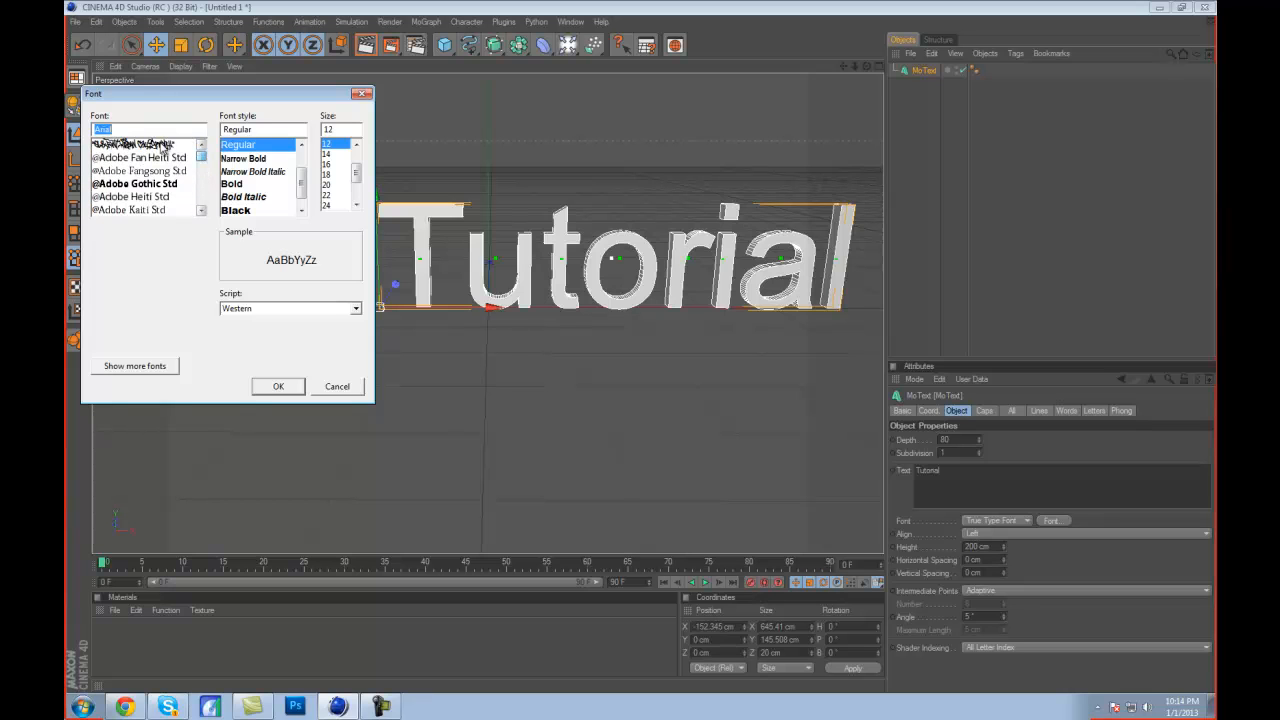
pyautogui.click(245, 184)
pyautogui.click(279, 385)
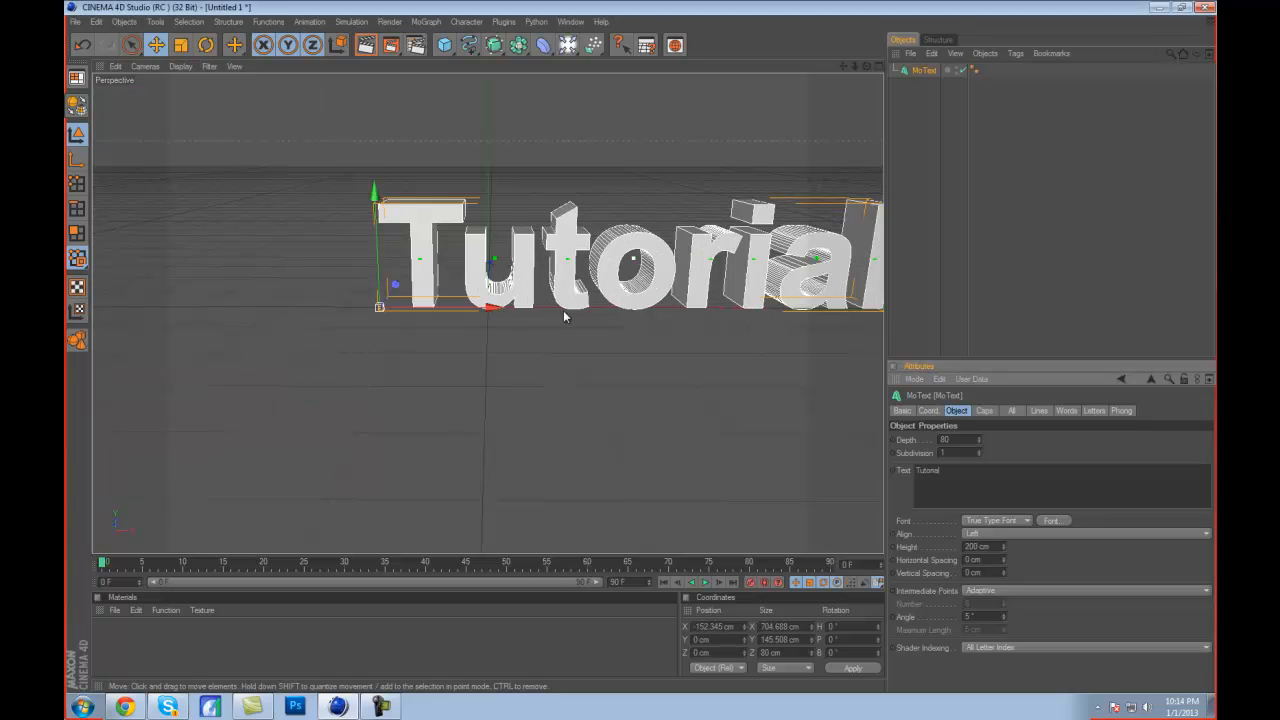
pyautogui.moveTo(492, 308); pyautogui.dragTo(355, 308)
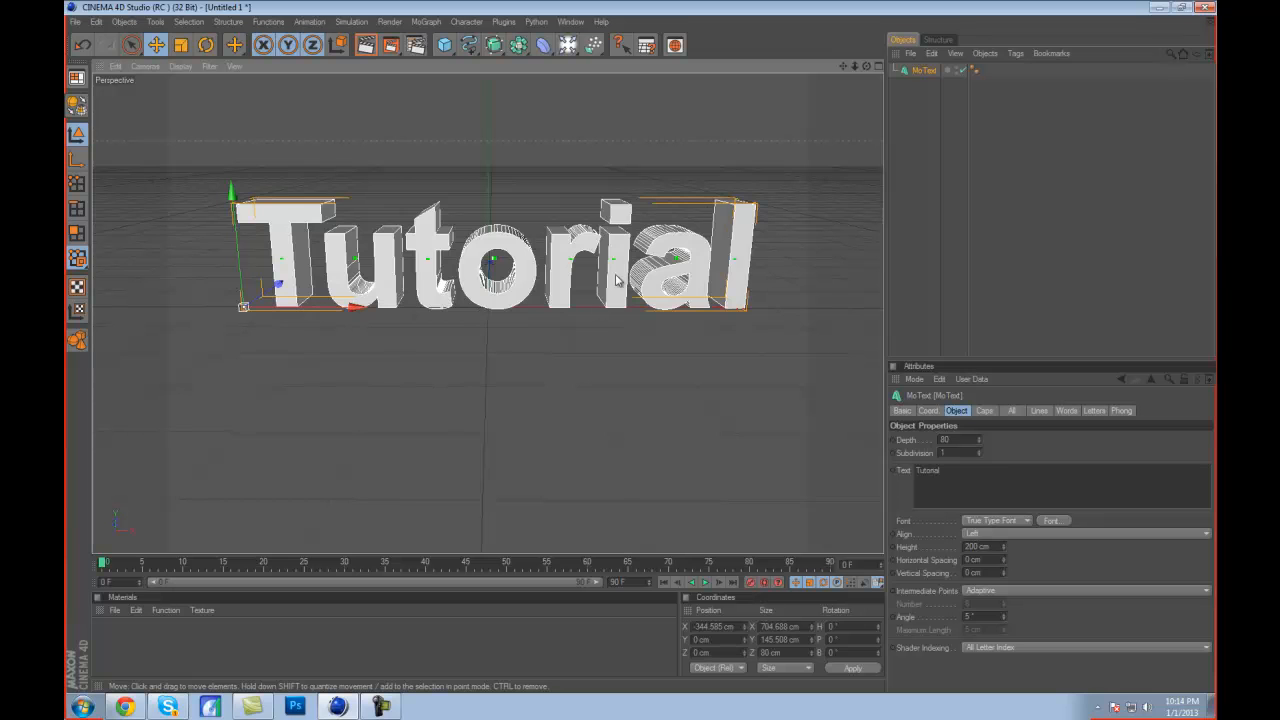
pyautogui.moveTo(867, 67); pyautogui.dragTo(643, 350)
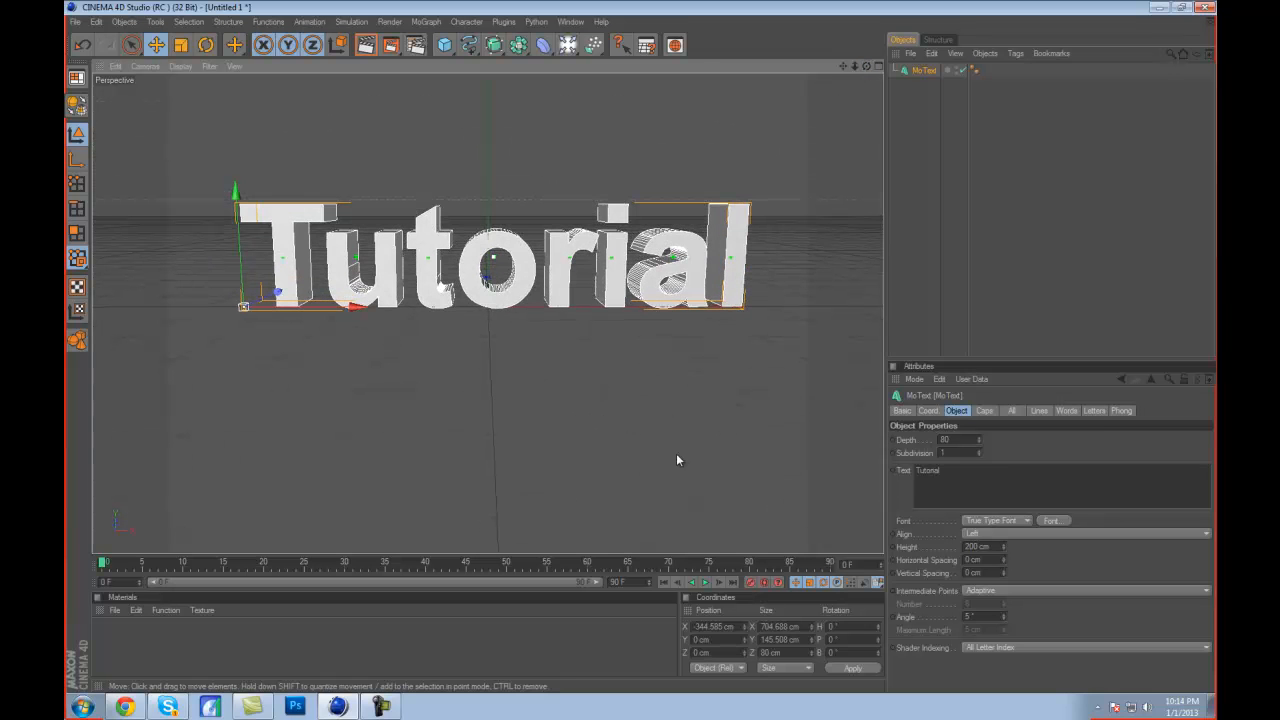
# Duplicate the MoText object by copying and pasting it.
pyautogui.click(930, 162)
pyautogui.click(924, 71)
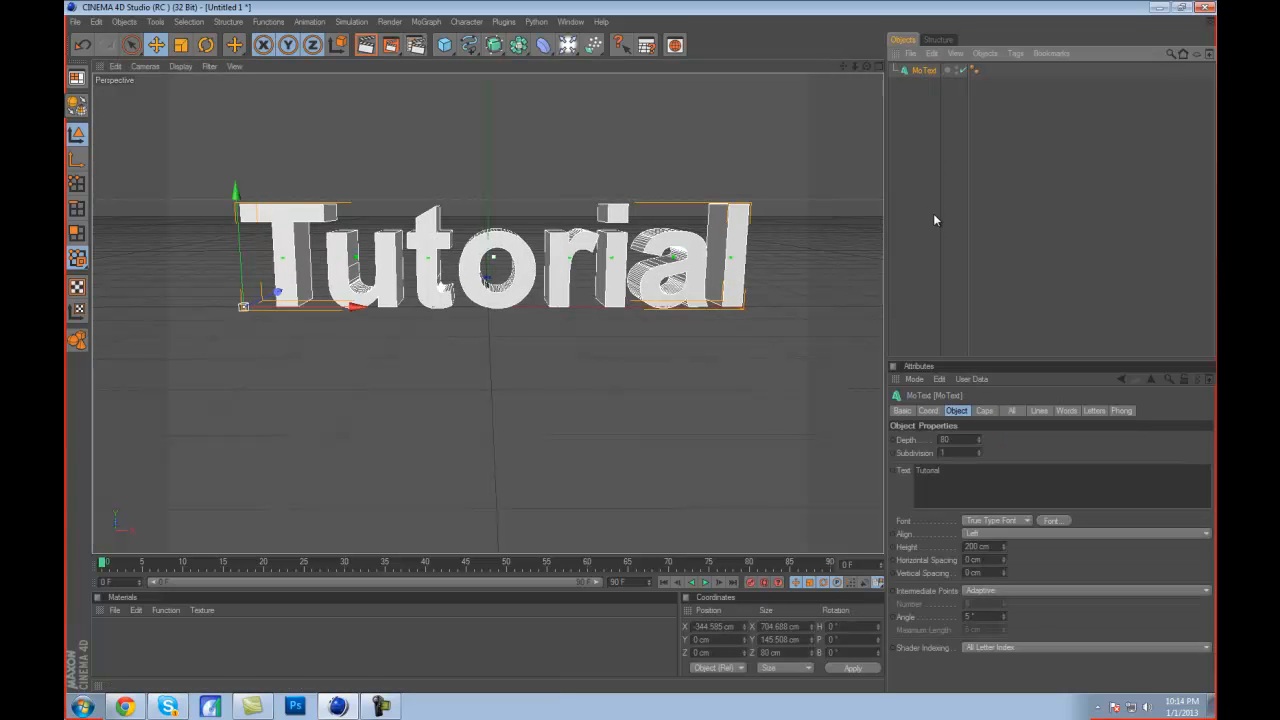
pyautogui.hotkey('ctrl', 'c')
pyautogui.hotkey('ctrl', 'v')
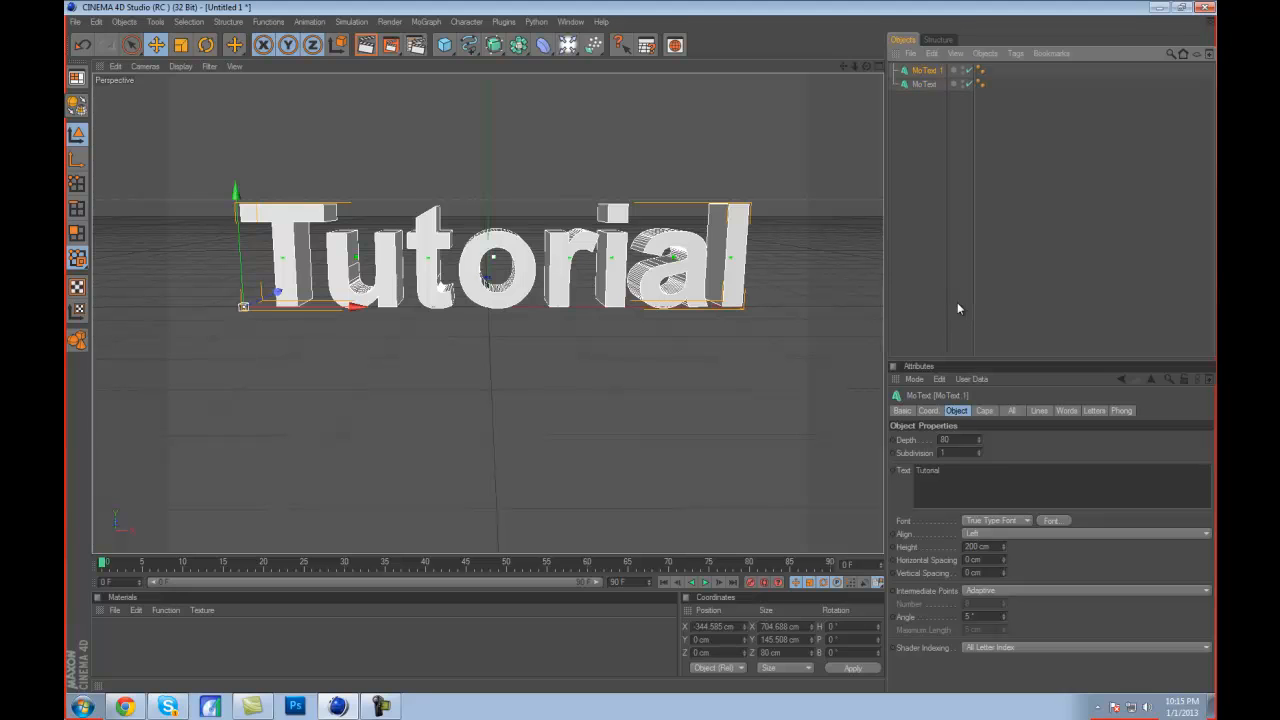
# Give the original MoText fillet caps at start and end, and enable Constrain for them.
pyautogui.click(926, 86)
pyautogui.click(984, 411)
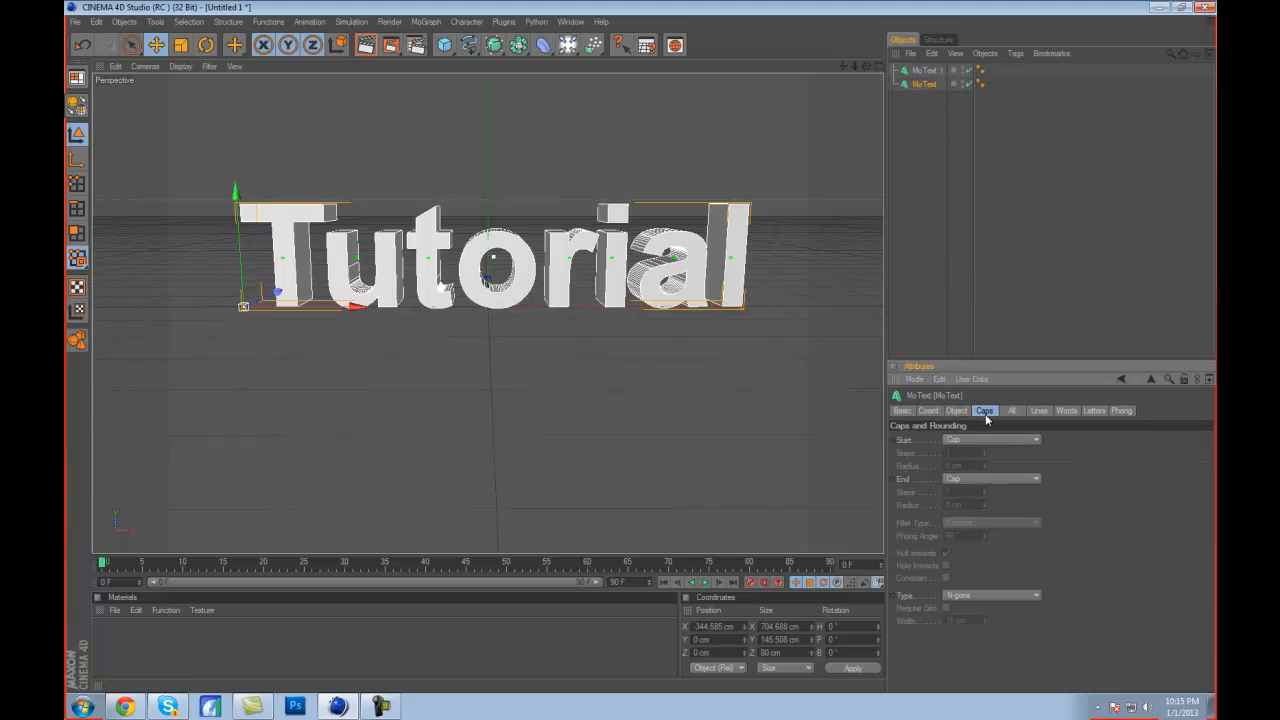
pyautogui.click(971, 439)
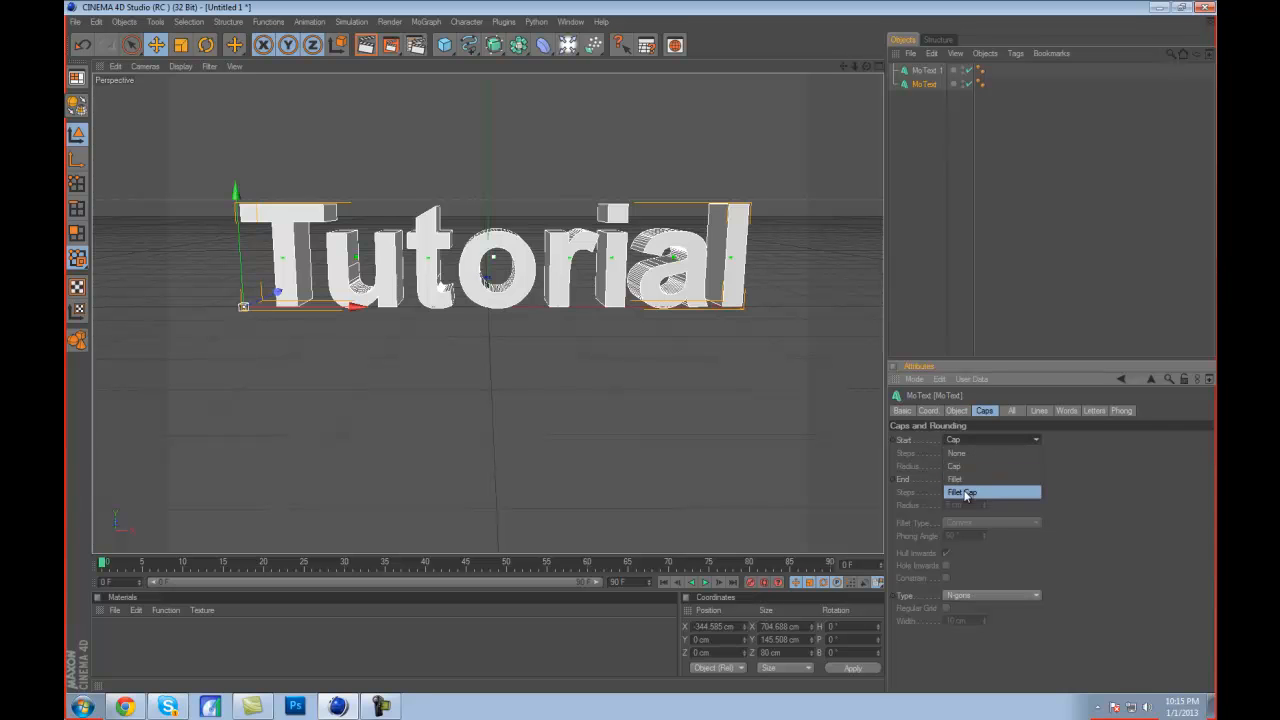
pyautogui.click(963, 492)
pyautogui.click(991, 479)
pyautogui.click(984, 530)
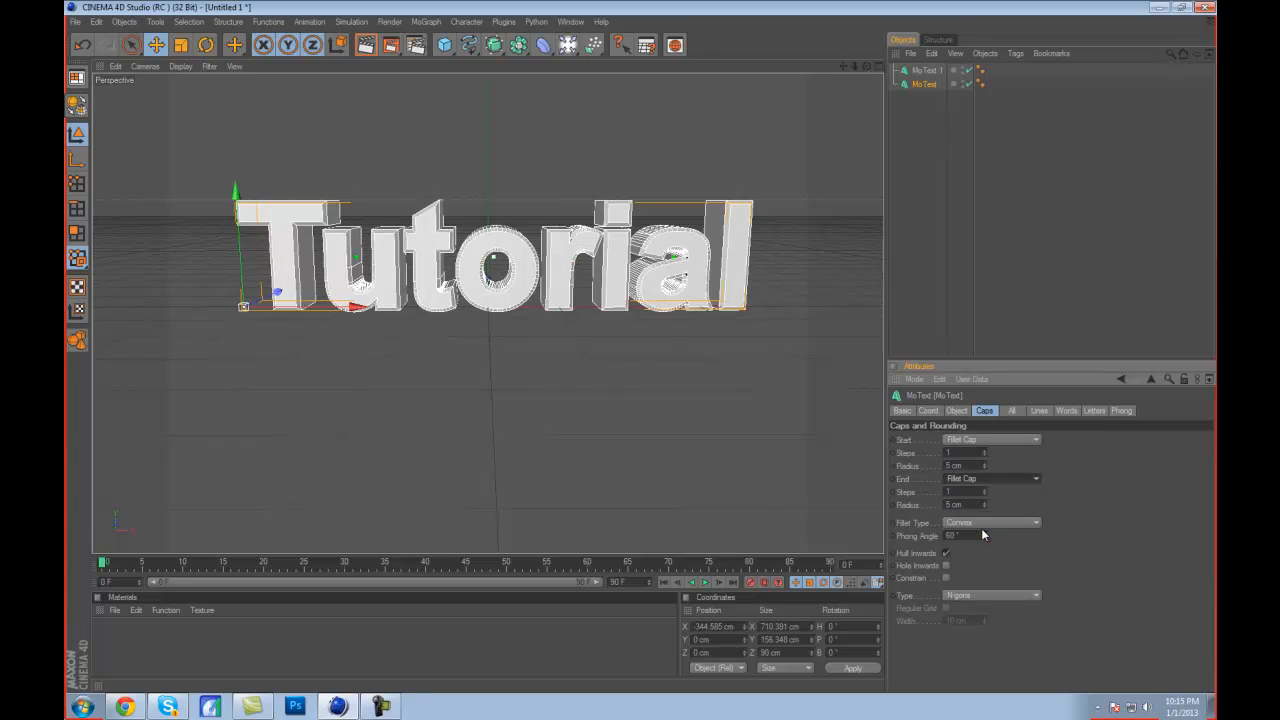
pyautogui.click(947, 578)
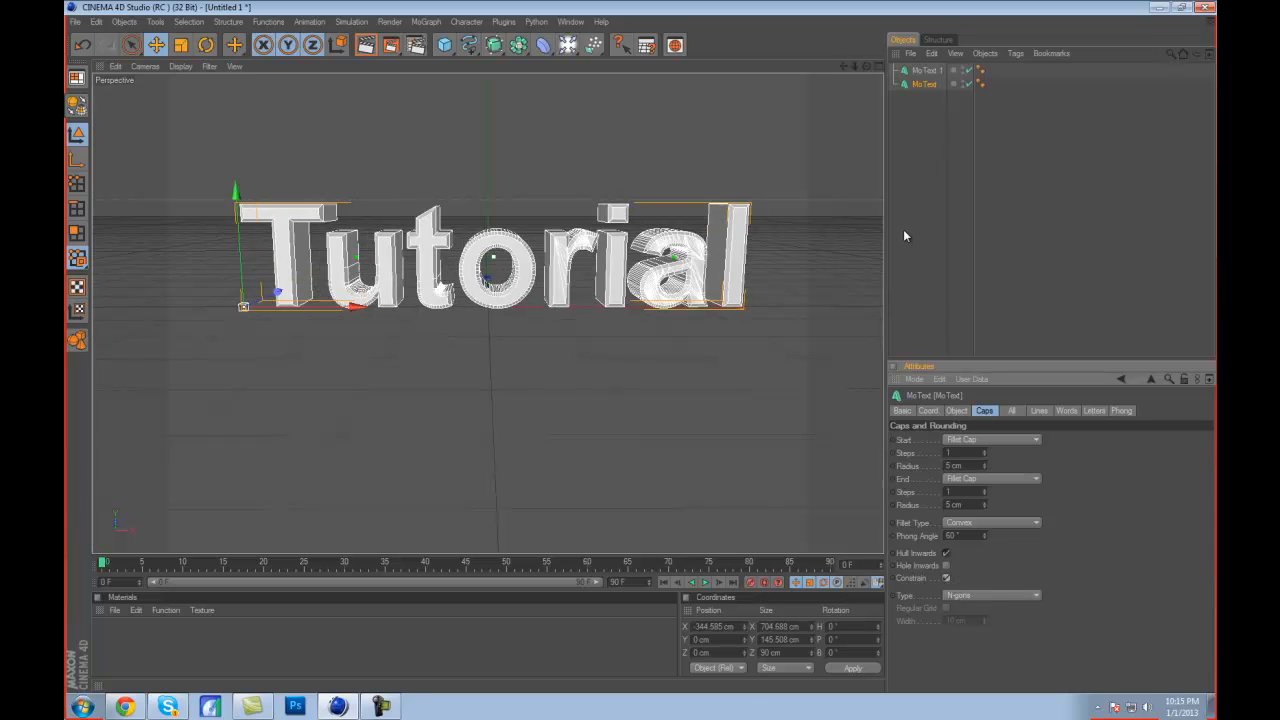
# Set both the start and end caps of the copied text, MoText.1, to Fillet Cap.
pyautogui.click(925, 71)
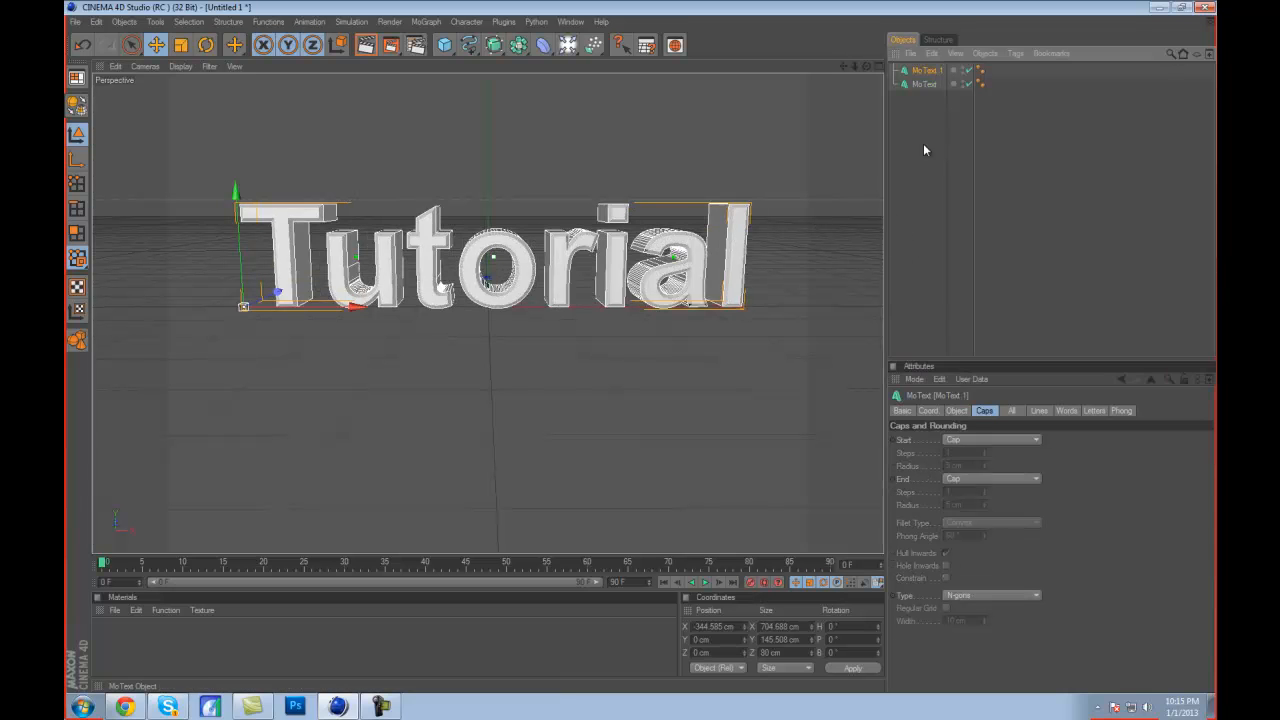
pyautogui.click(981, 441)
pyautogui.click(979, 475)
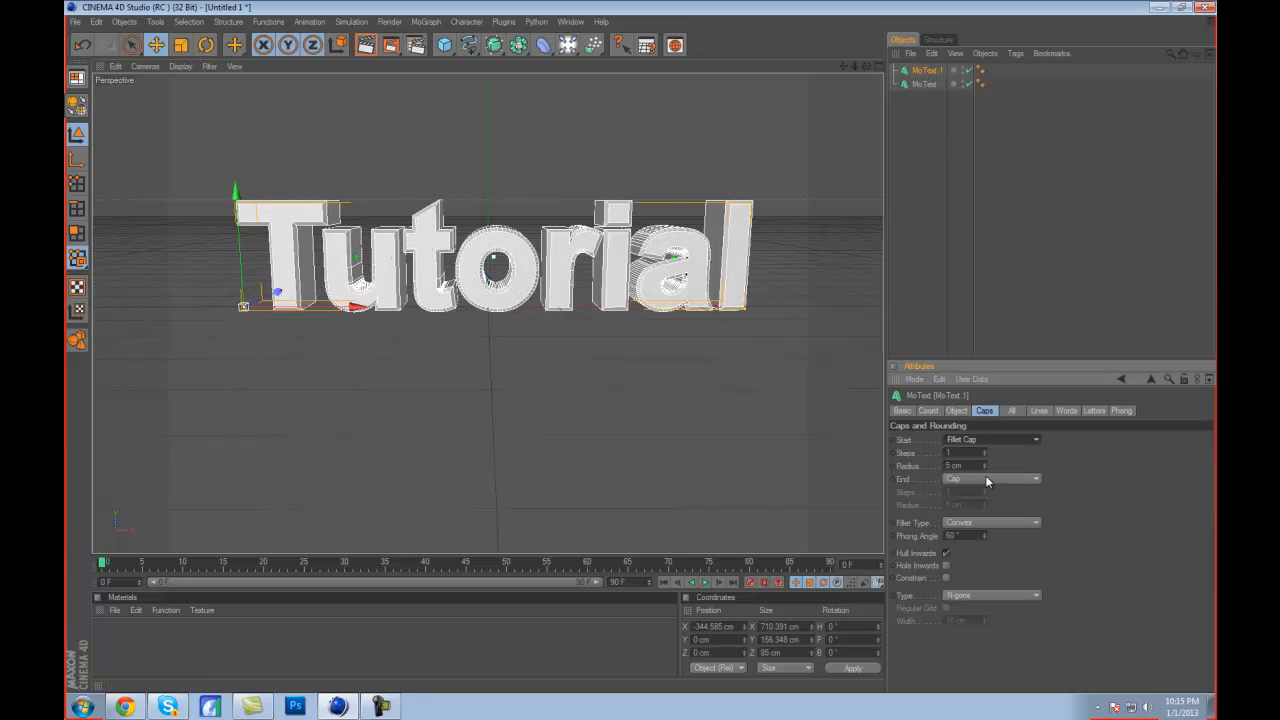
pyautogui.click(985, 478)
pyautogui.click(976, 512)
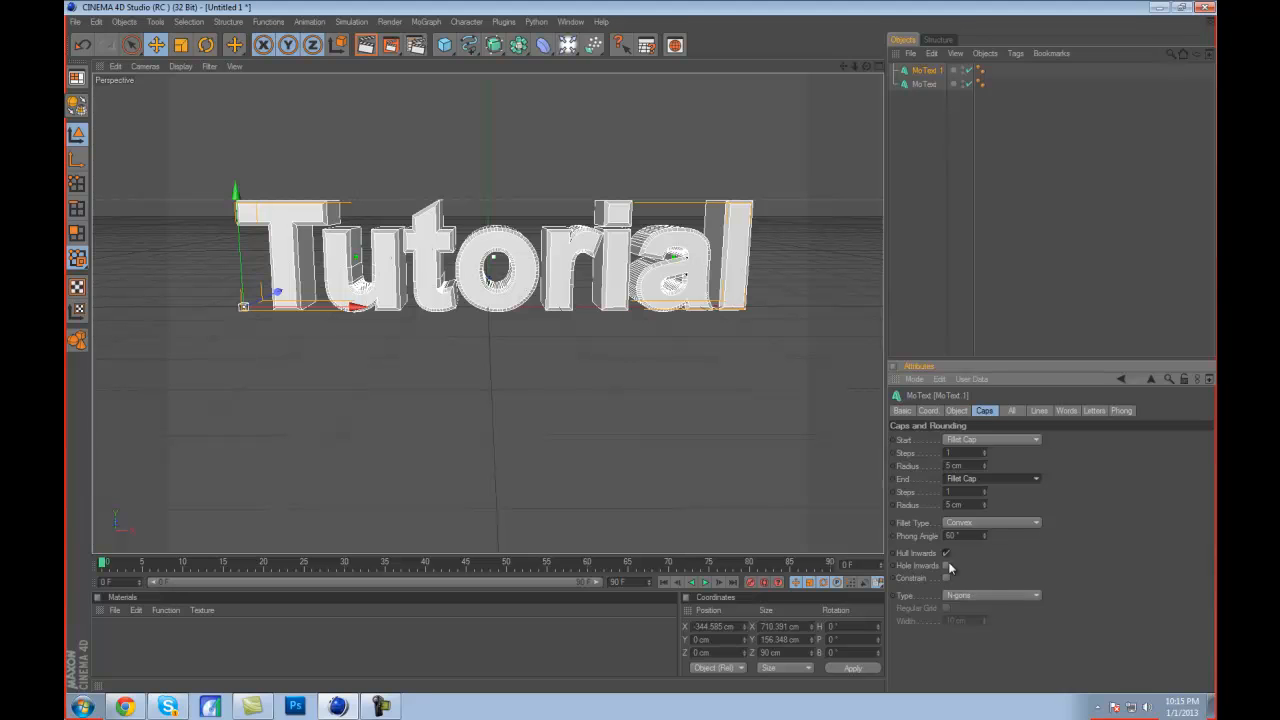
# Set the depth of MoText.1 to 35 and move it along Z to about 21 cm.
pyautogui.click(965, 412)
pyautogui.doubleClick(966, 439)
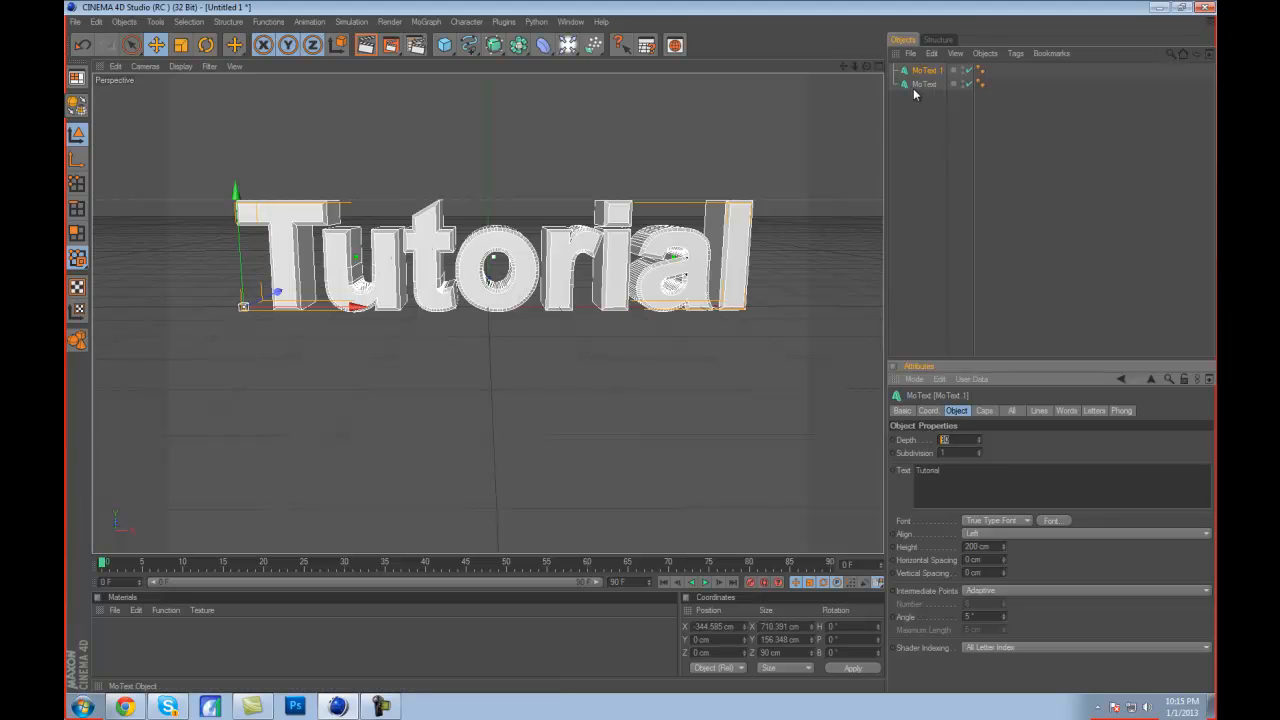
pyautogui.click(920, 172)
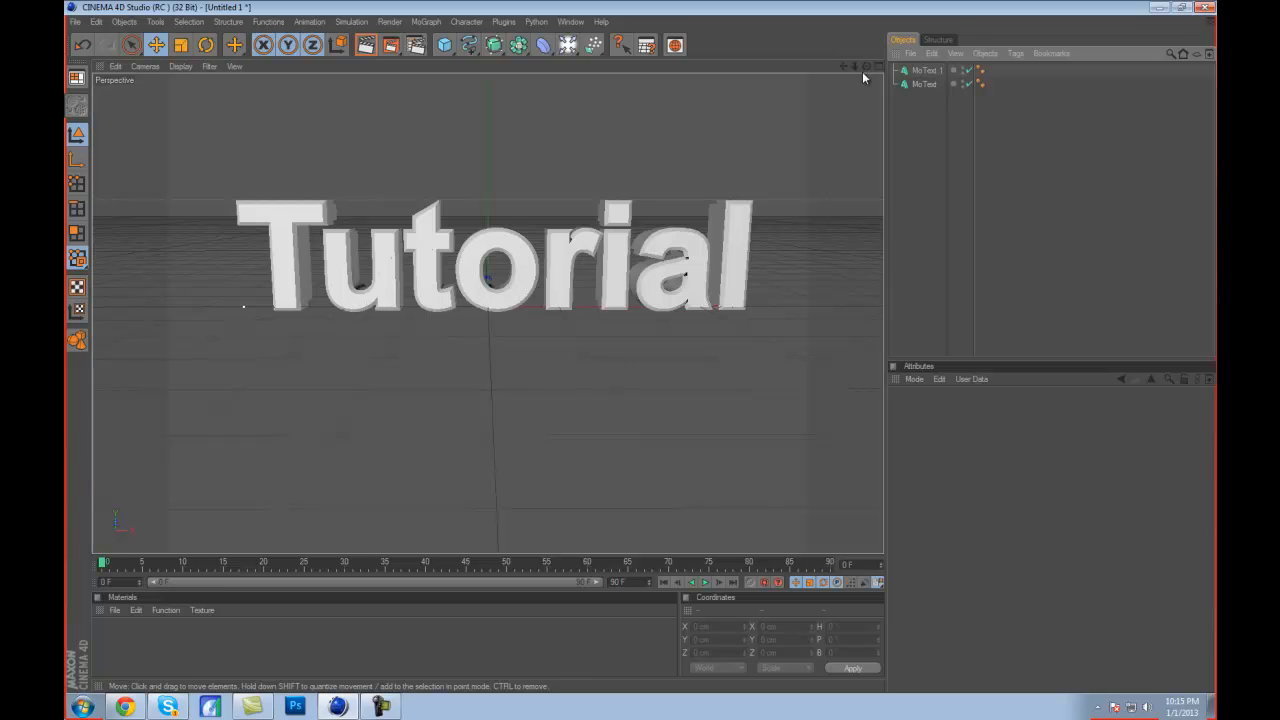
pyautogui.moveTo(866, 66); pyautogui.dragTo(562, 258)
pyautogui.click(476, 295)
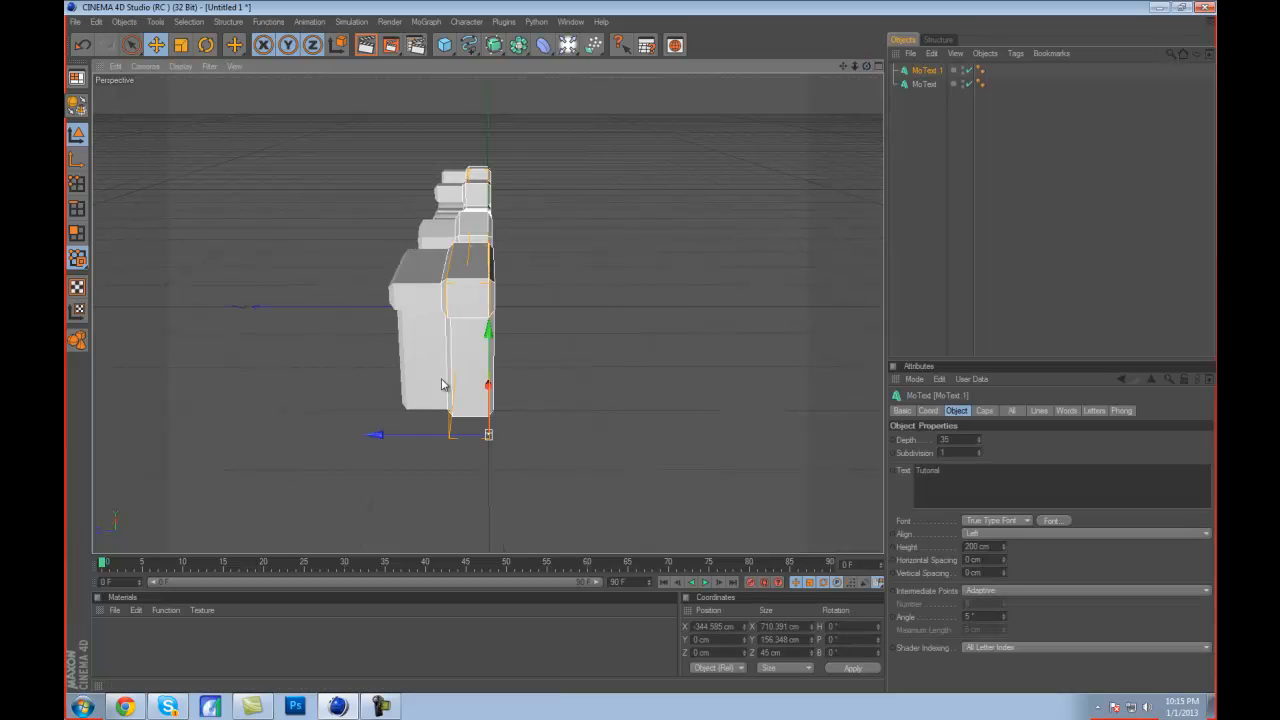
pyautogui.moveTo(378, 432); pyautogui.dragTo(640, 345)
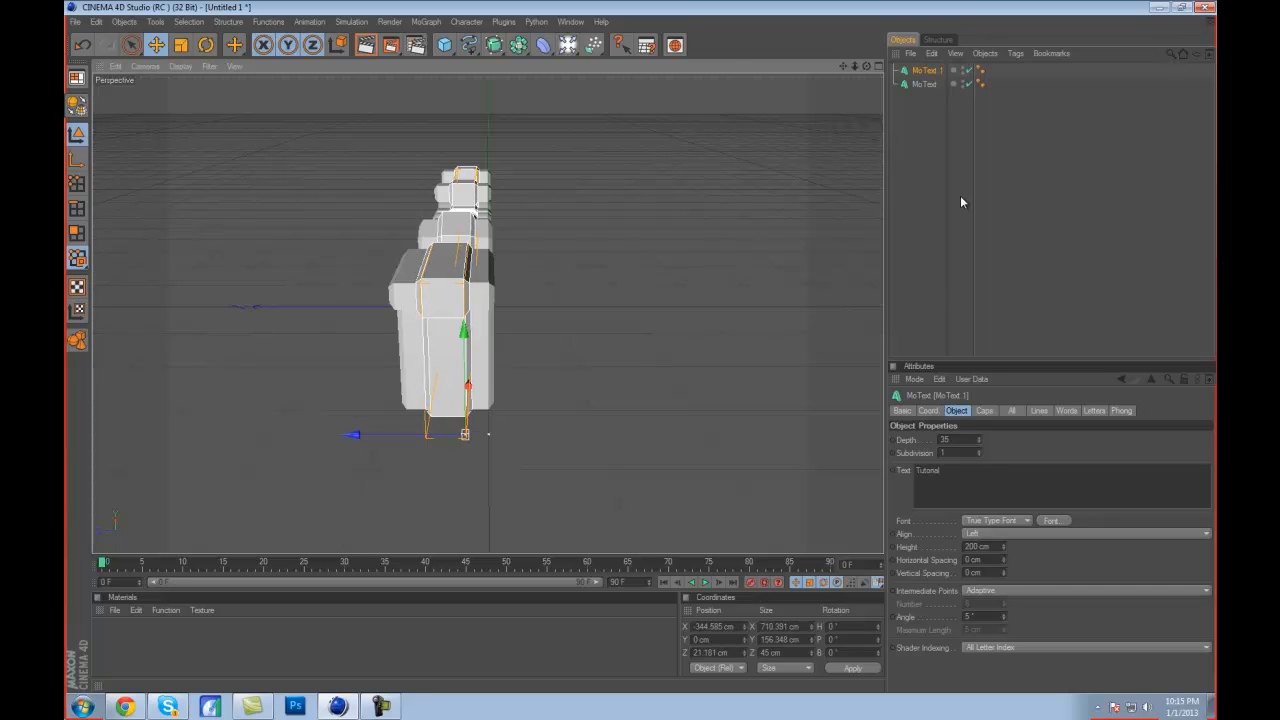
# Set the depth of the original MoText to 60 and the depth of MoText.1 to 30.
pyautogui.click(924, 84)
pyautogui.doubleClick(958, 440)
pyautogui.write('60')
pyautogui.click(926, 70)
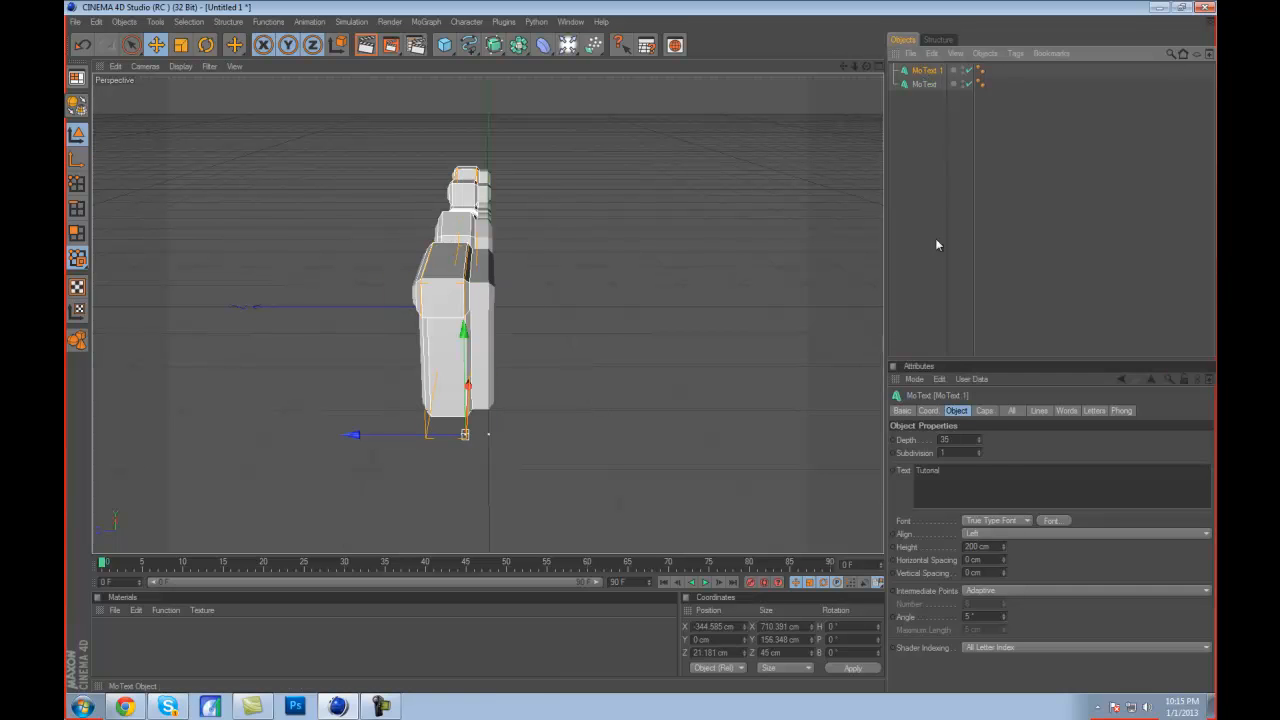
pyautogui.doubleClick(958, 440)
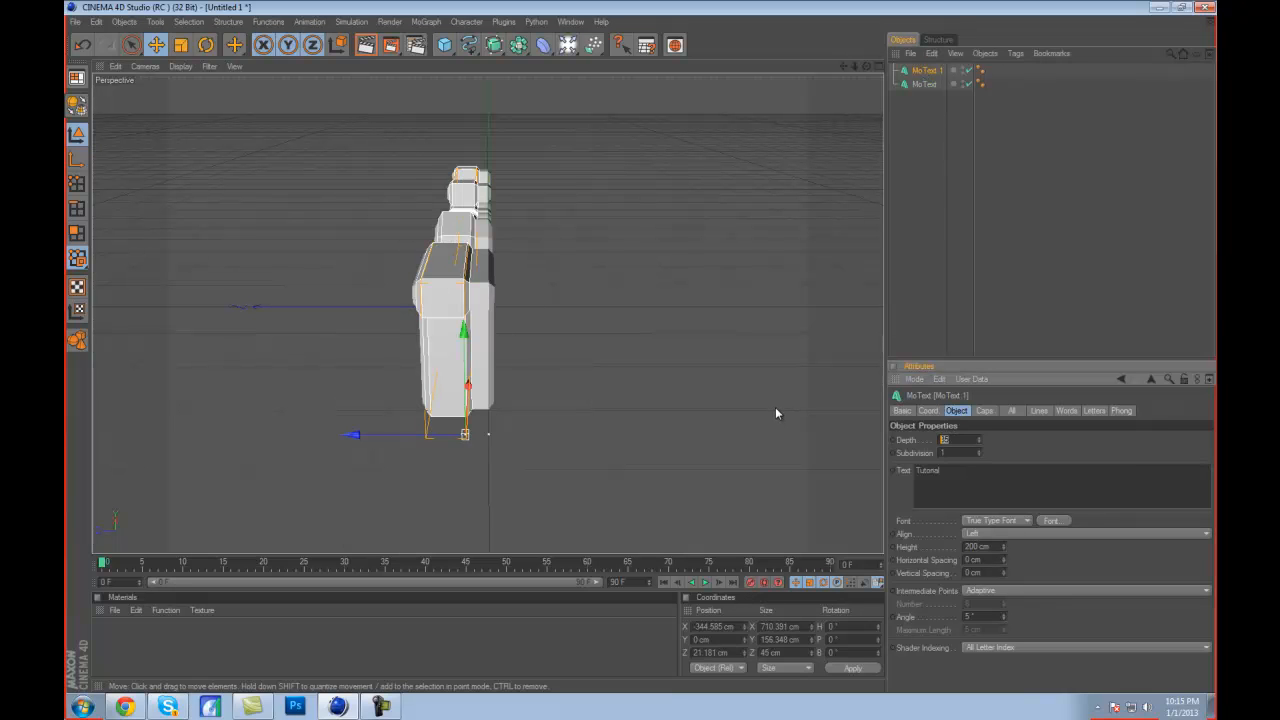
pyautogui.write('30')
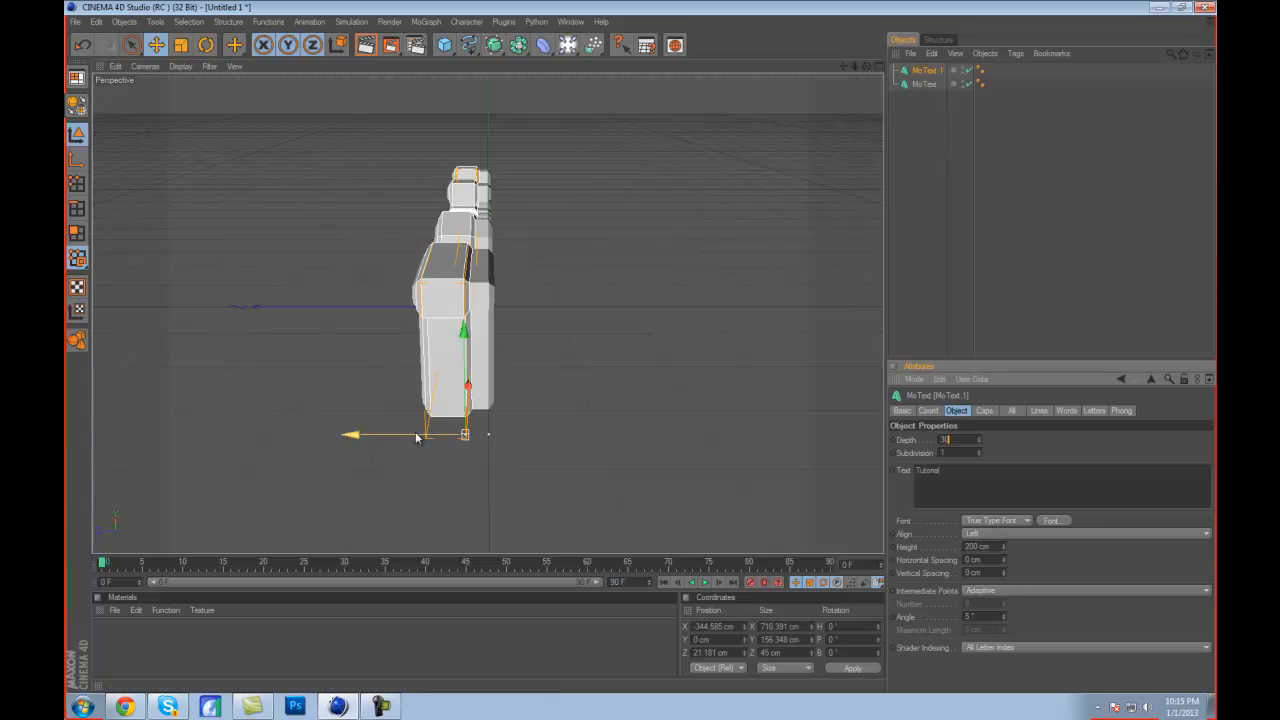
pyautogui.press('Return')
pyautogui.click(641, 349)
pyautogui.moveTo(866, 68); pyautogui.dragTo(640, 347)
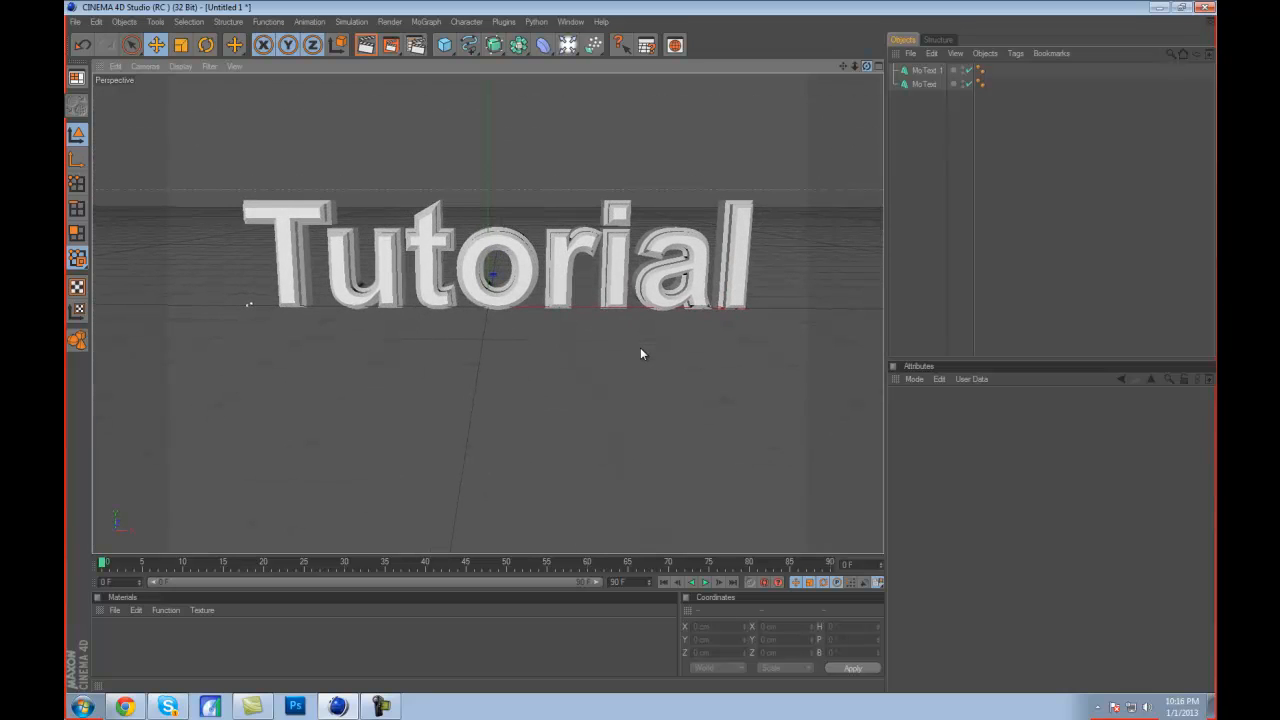
pyautogui.moveTo(867, 67); pyautogui.dragTo(639, 346)
# Create a new material and set its color to RGB 35, 35, 35.
pyautogui.doubleClick(104, 635)
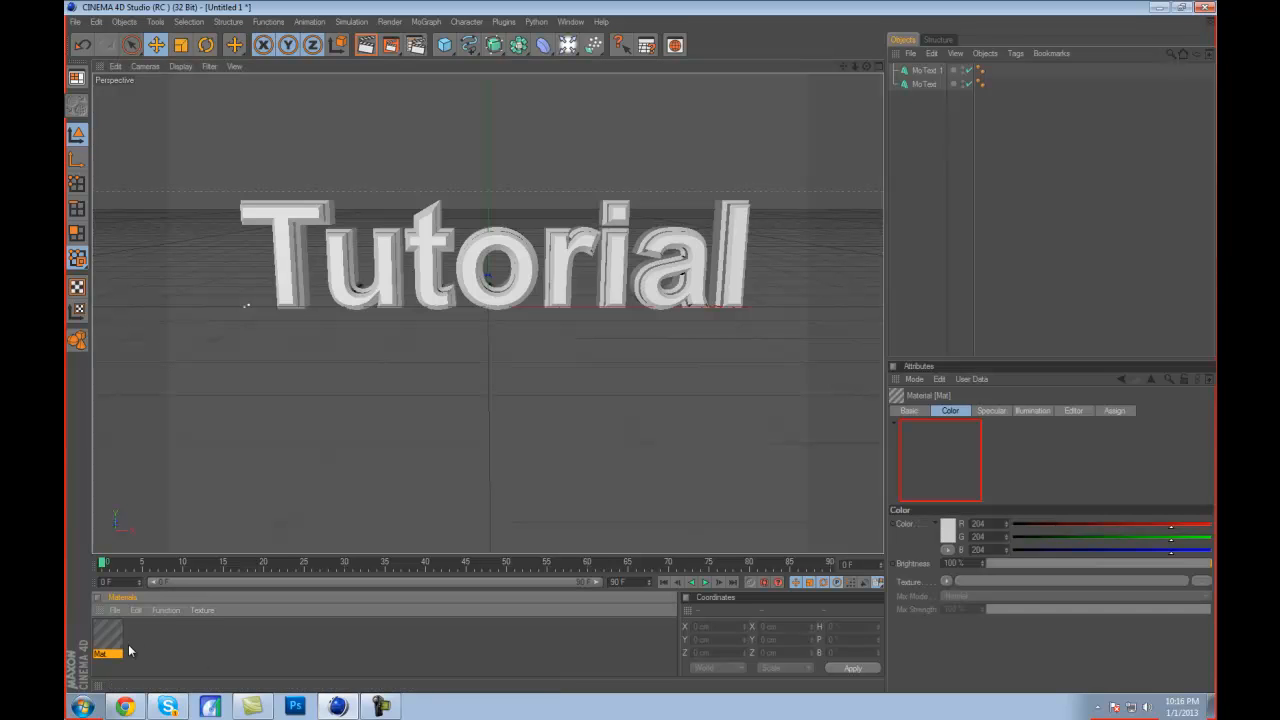
pyautogui.doubleClick(104, 635)
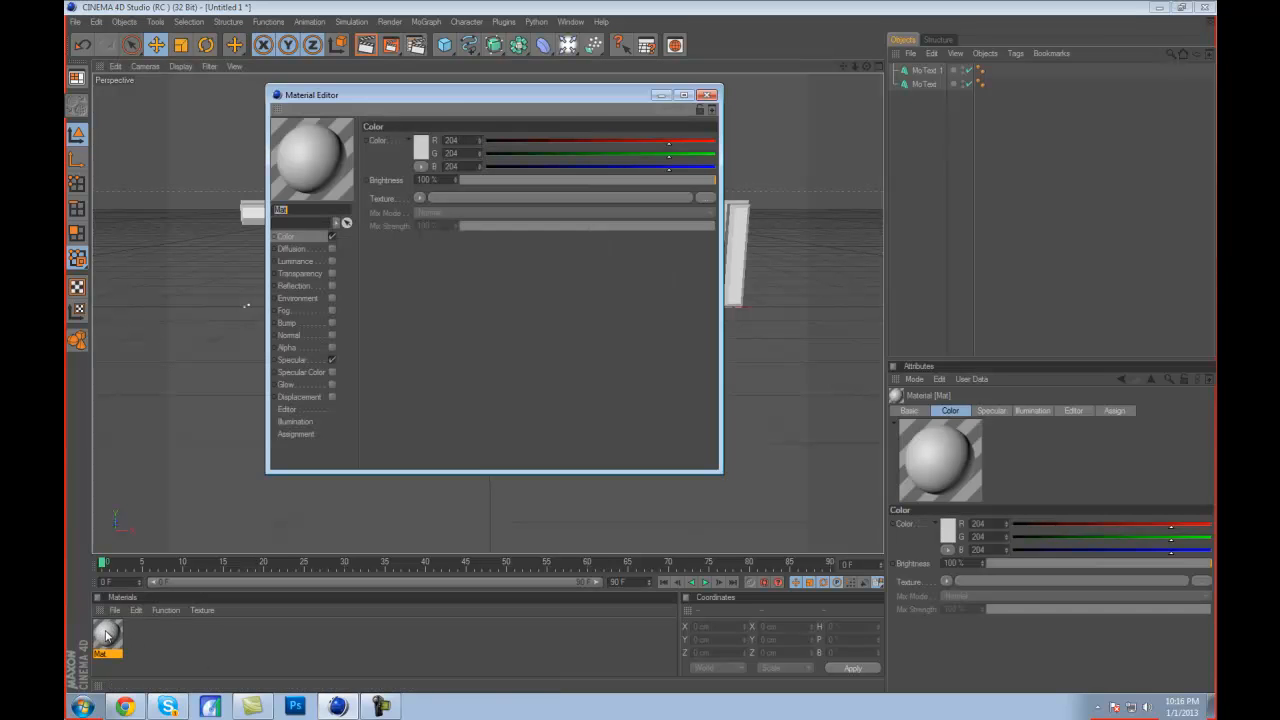
pyautogui.doubleClick(470, 140)
pyautogui.write('35')
pyautogui.doubleClick(460, 153)
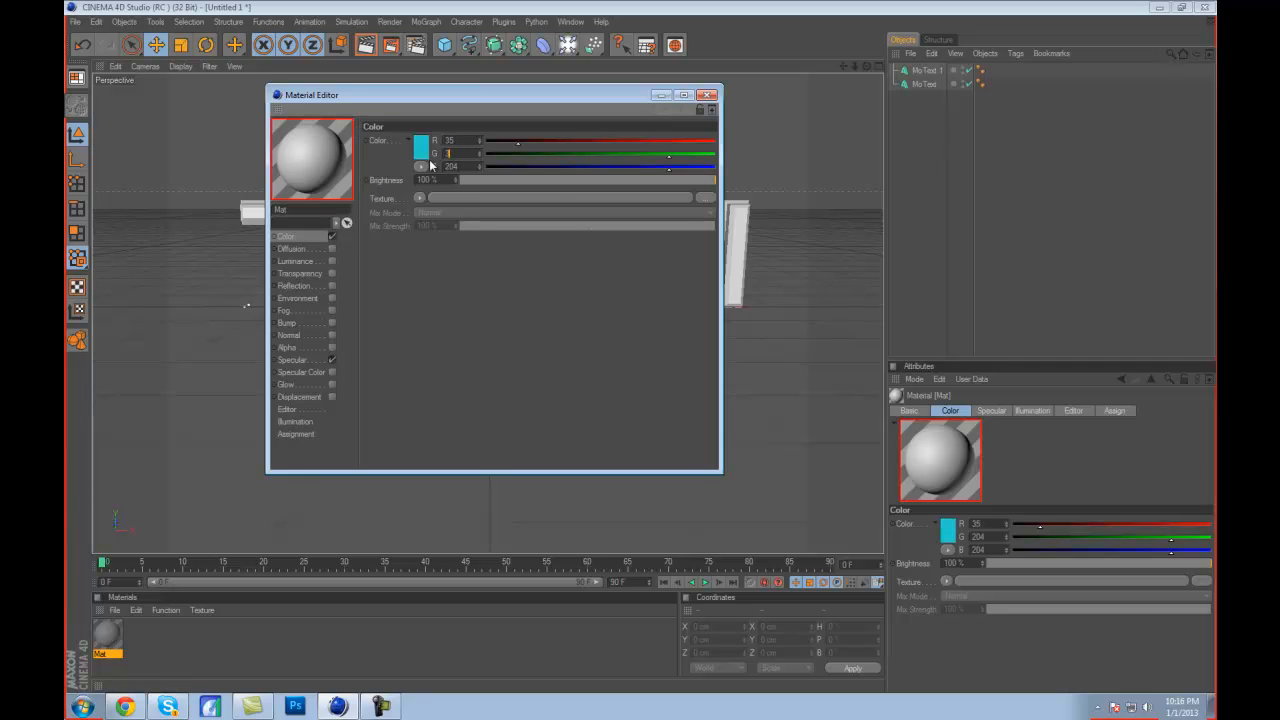
pyautogui.write('35')
pyautogui.press('Tab')
pyautogui.write('35')
pyautogui.press('Return')
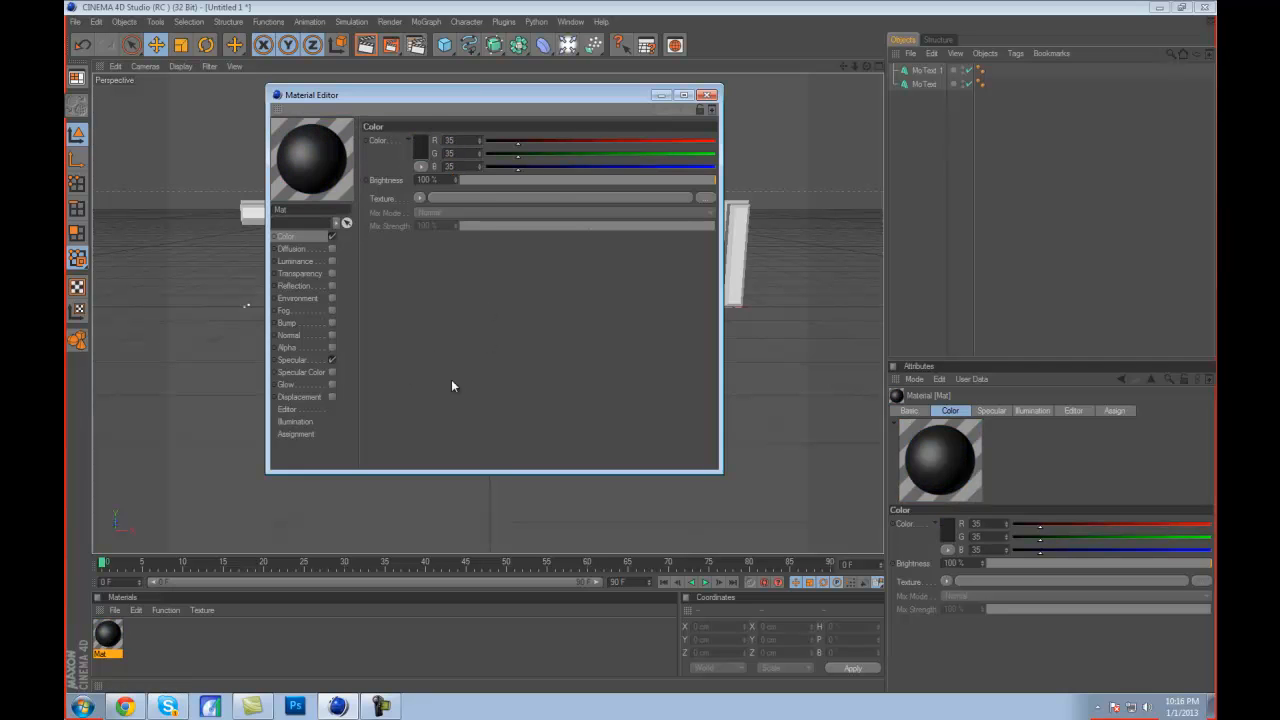
# Enable Reflection on the dark material with a brightness of 25%.
pyautogui.click(331, 286)
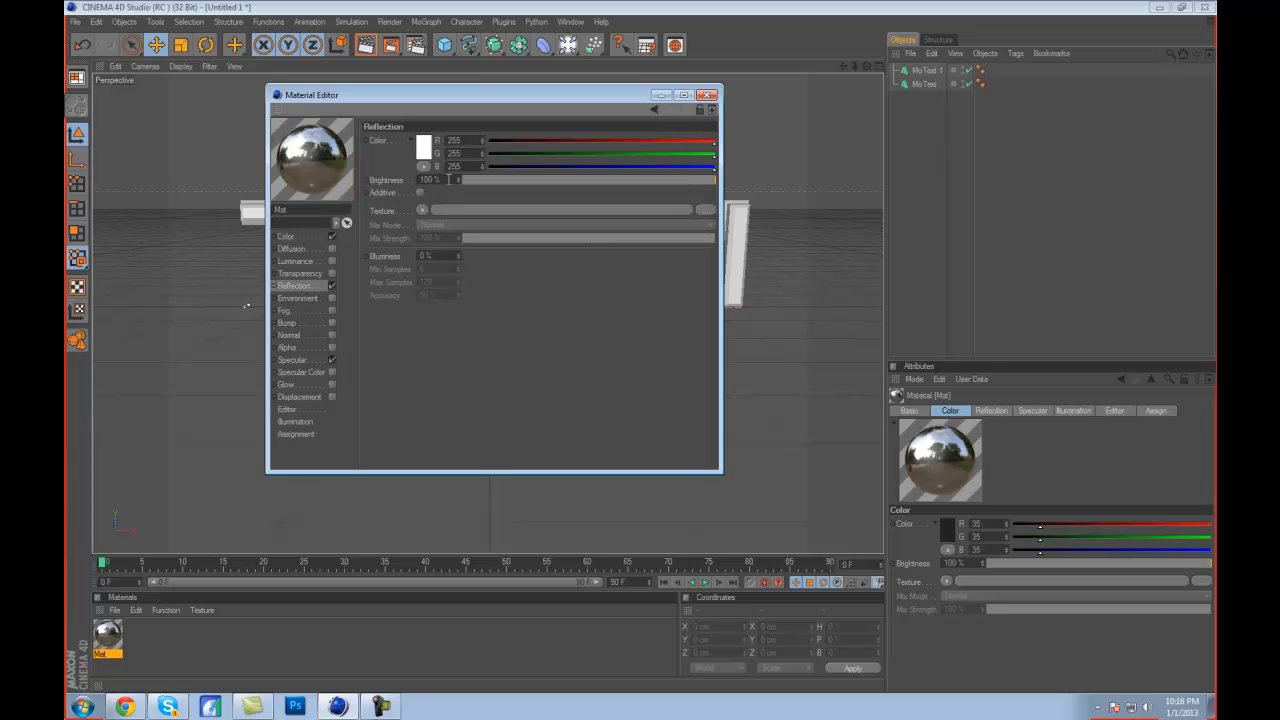
pyautogui.write('25')
pyautogui.press('Return')
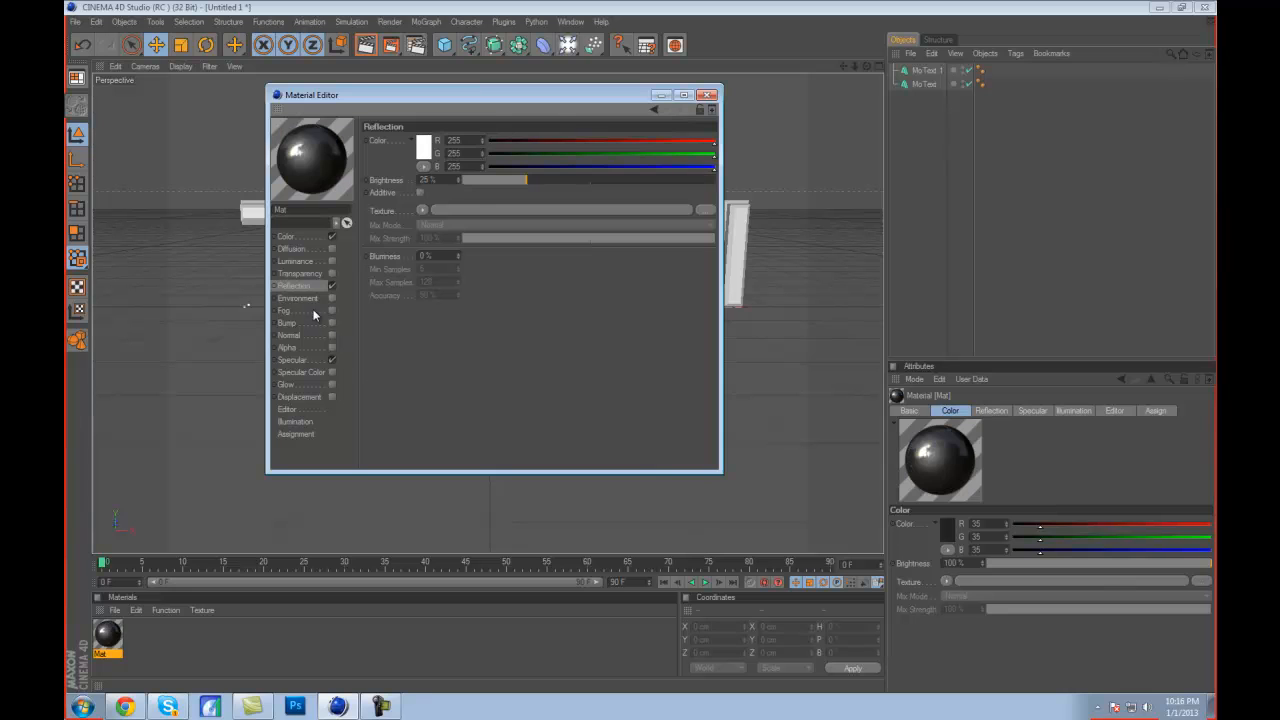
# Enable Glow on the material with an inner strength of 15% and an outer strength of 30%, and close the Material Editor.
pyautogui.click(331, 384)
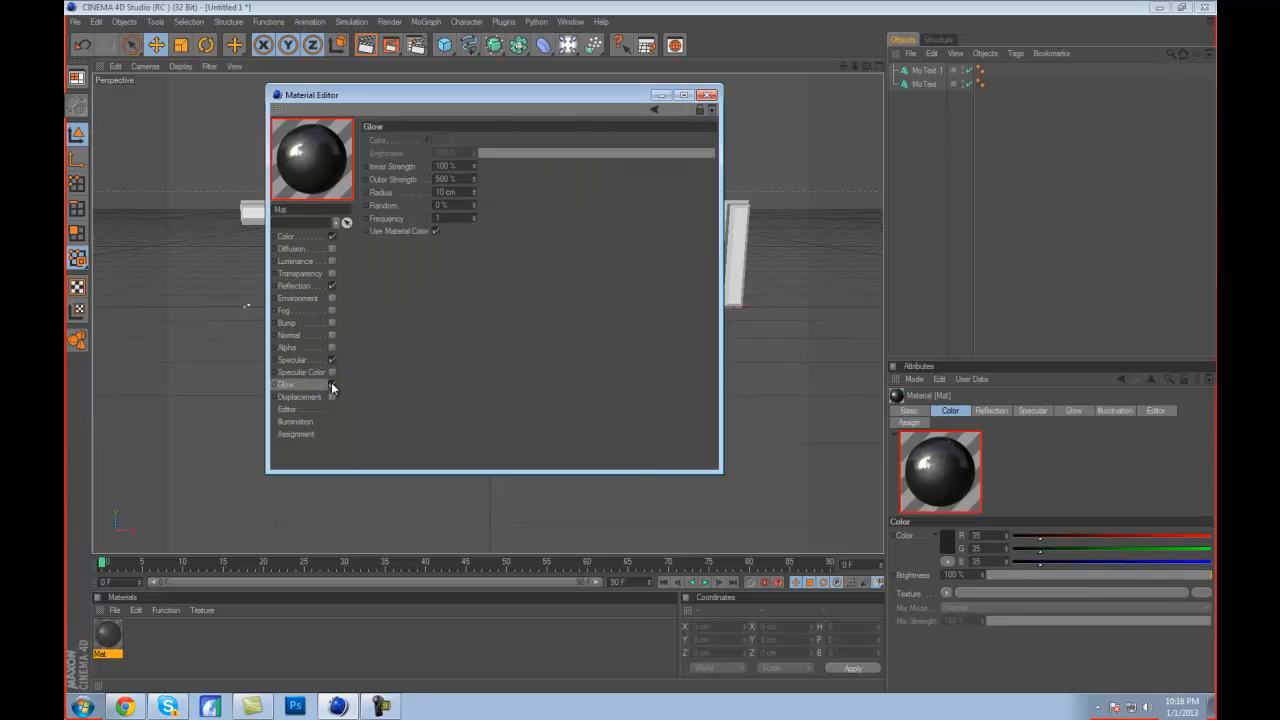
pyautogui.click(455, 165)
pyautogui.write('15')
pyautogui.click(469, 178)
pyautogui.write('30')
pyautogui.press('Return')
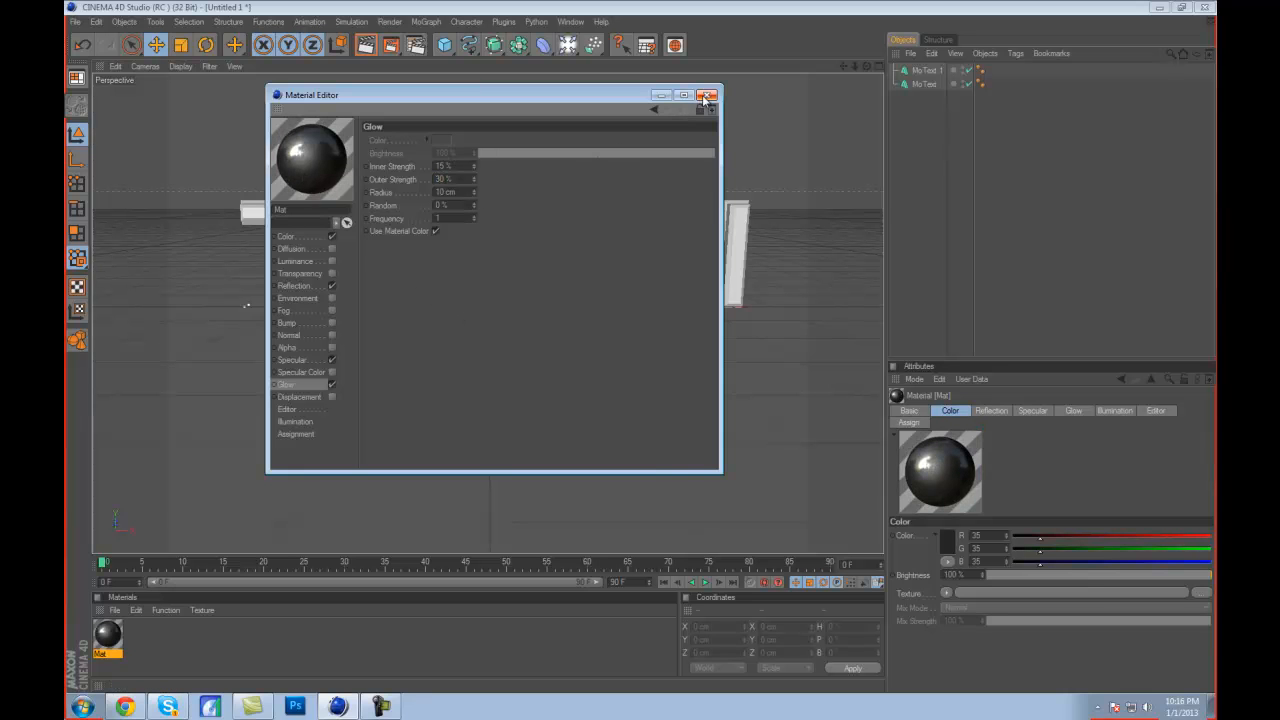
pyautogui.click(707, 95)
# Apply the dark reflective material to the original MoText and select that text object.
pyautogui.moveTo(115, 632); pyautogui.dragTo(297, 284)
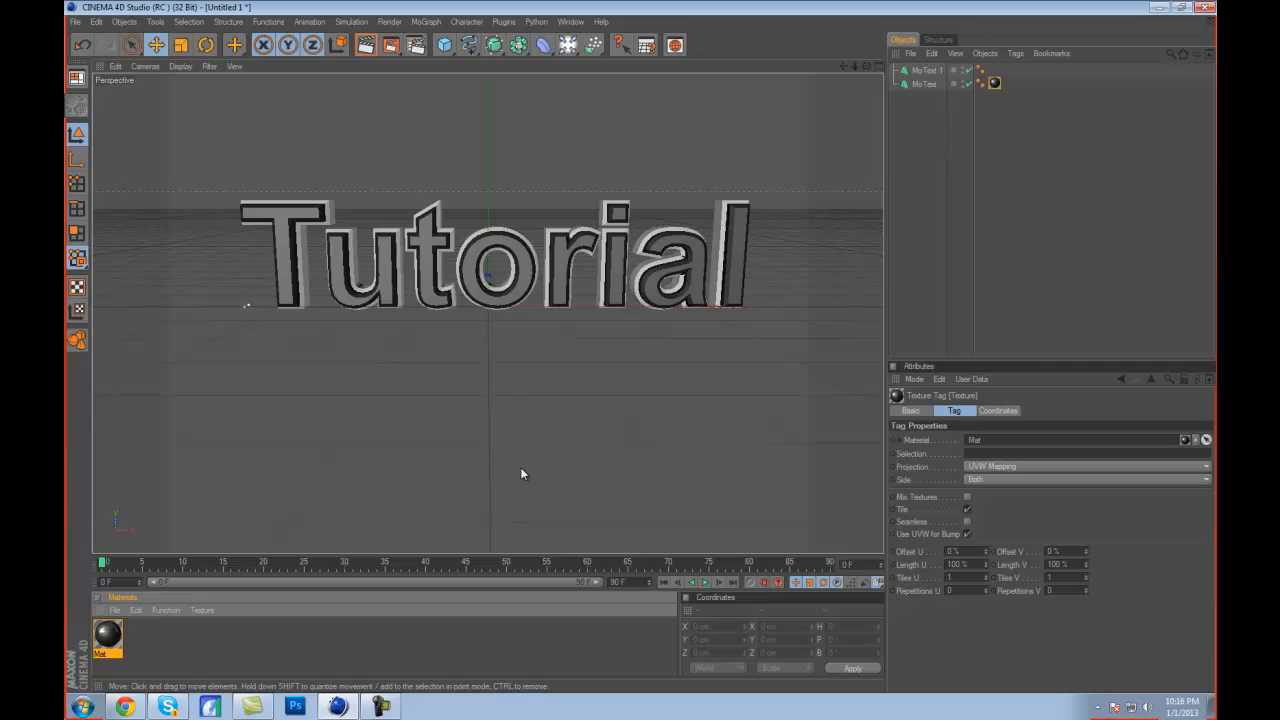
pyautogui.moveTo(867, 65); pyautogui.dragTo(645, 345)
pyautogui.click(925, 85)
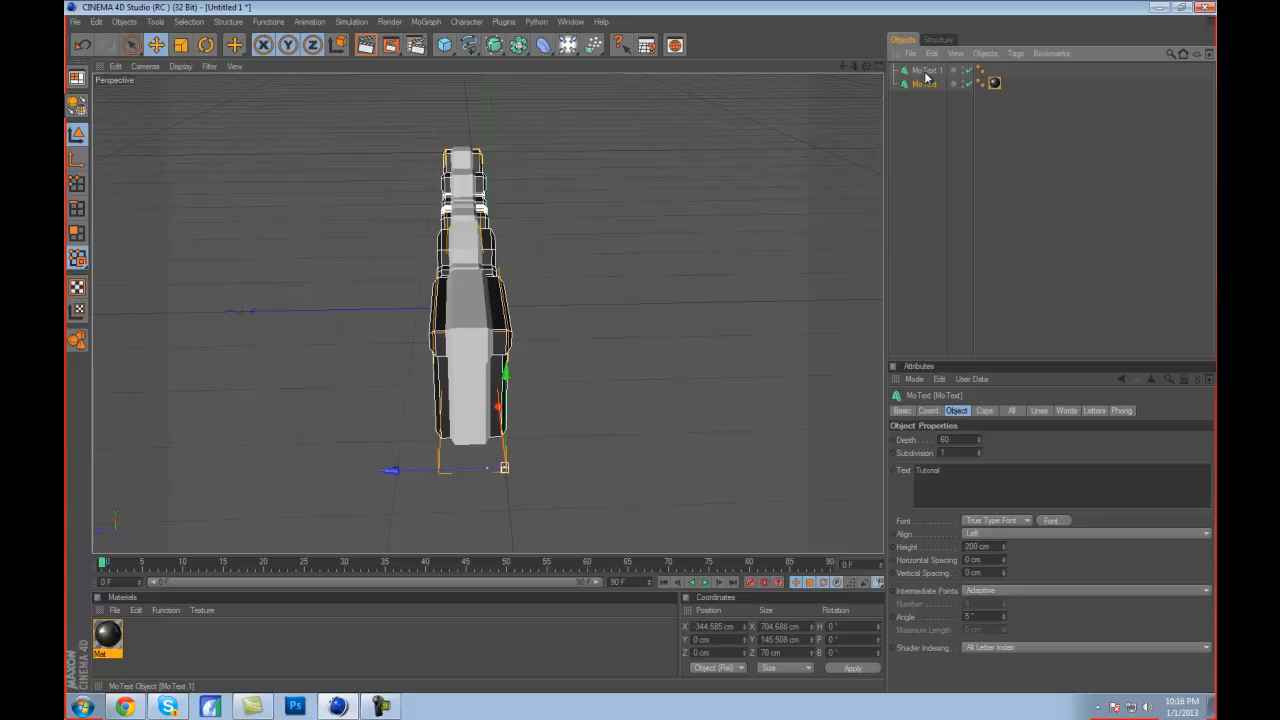
# Duplicate both MoText objects together and move the copies back along Z by about 60 cm.
pyautogui.keyDown('ctrl'); pyautogui.click(925, 70); pyautogui.keyUp('ctrl')
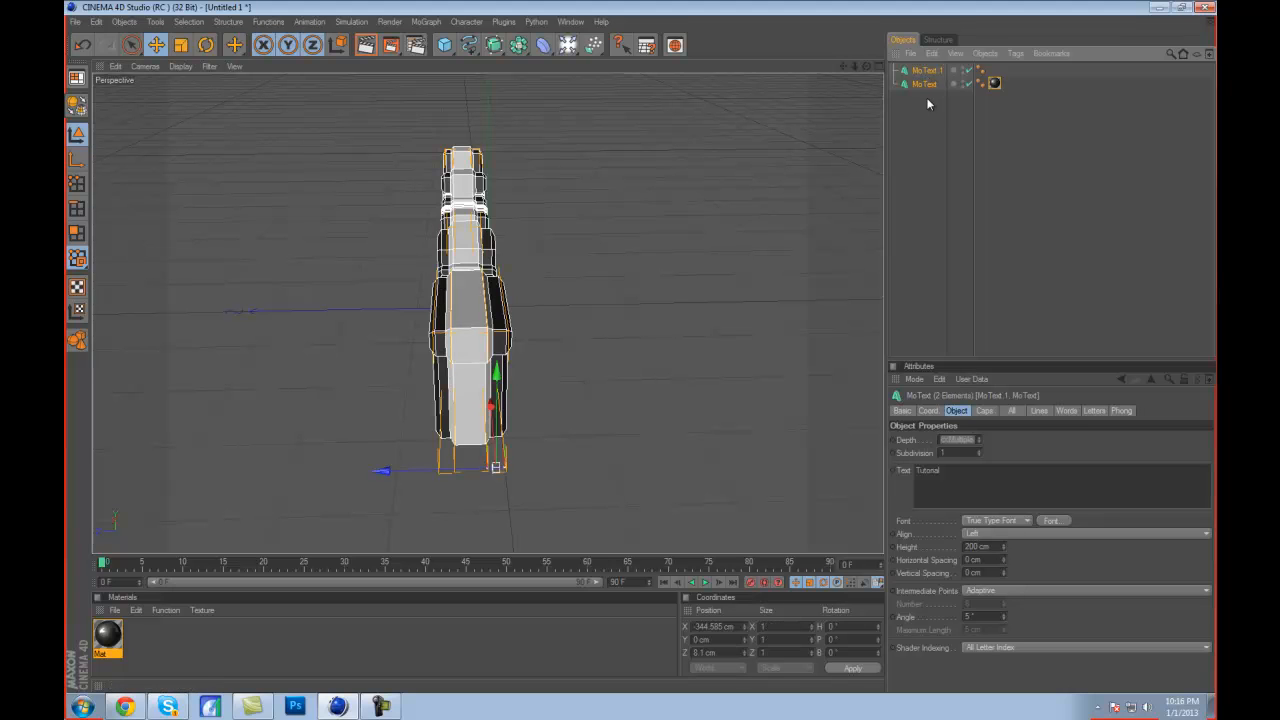
pyautogui.hotkey('ctrl', 'c')
pyautogui.hotkey('ctrl', 'v')
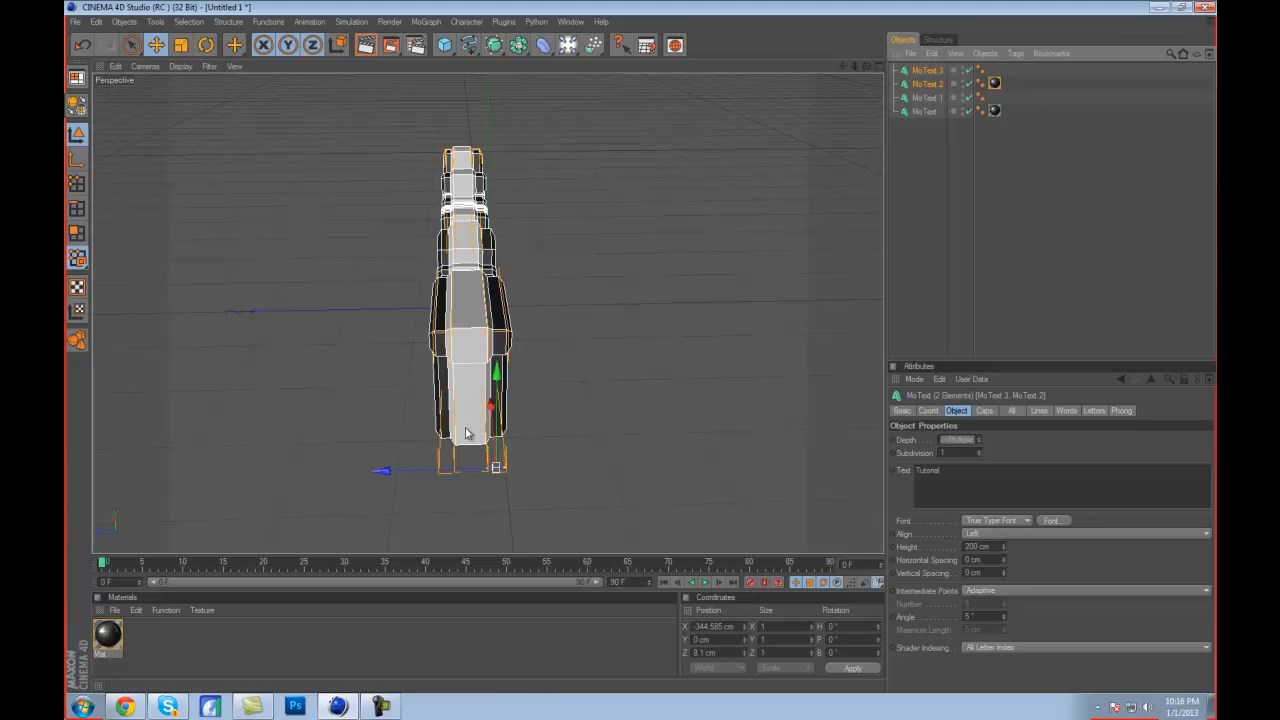
pyautogui.moveTo(412, 475); pyautogui.dragTo(361, 475)
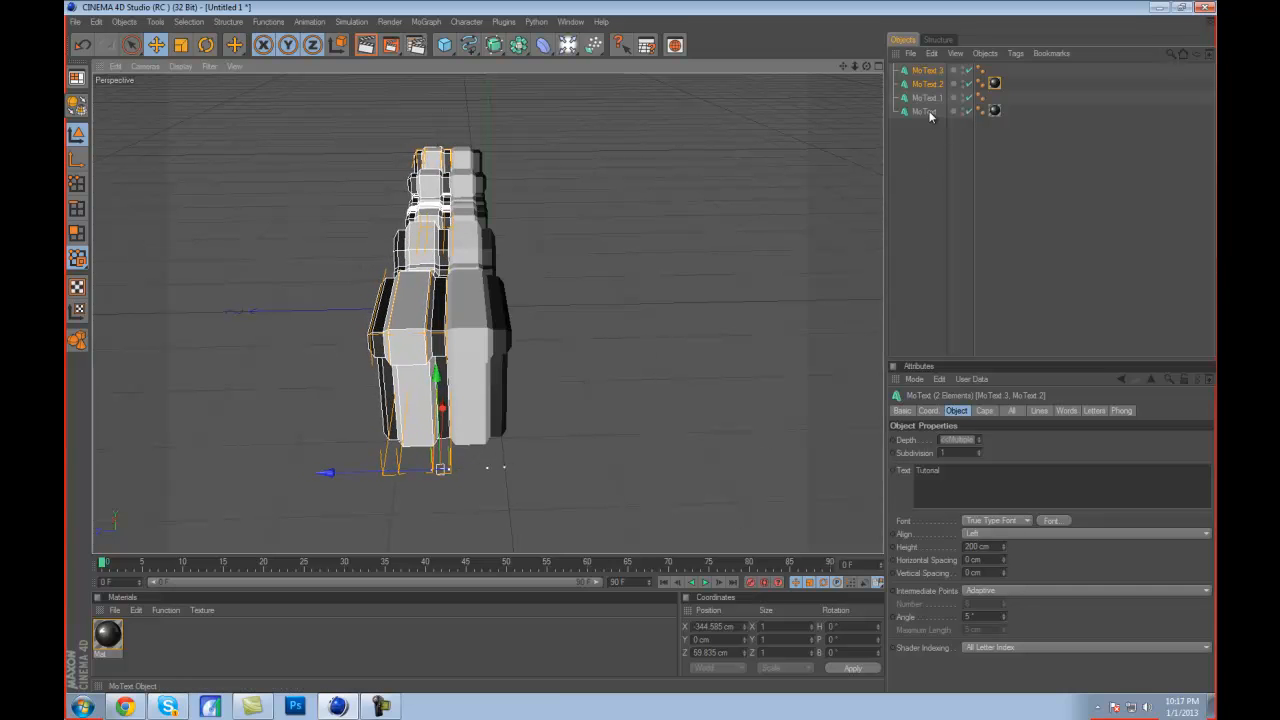
# Duplicate the second pair of text objects and move the copies further back along Z as a third layer, leaving nothing selected.
pyautogui.hotkey('ctrl', 'c')
pyautogui.hotkey('ctrl', 'v')
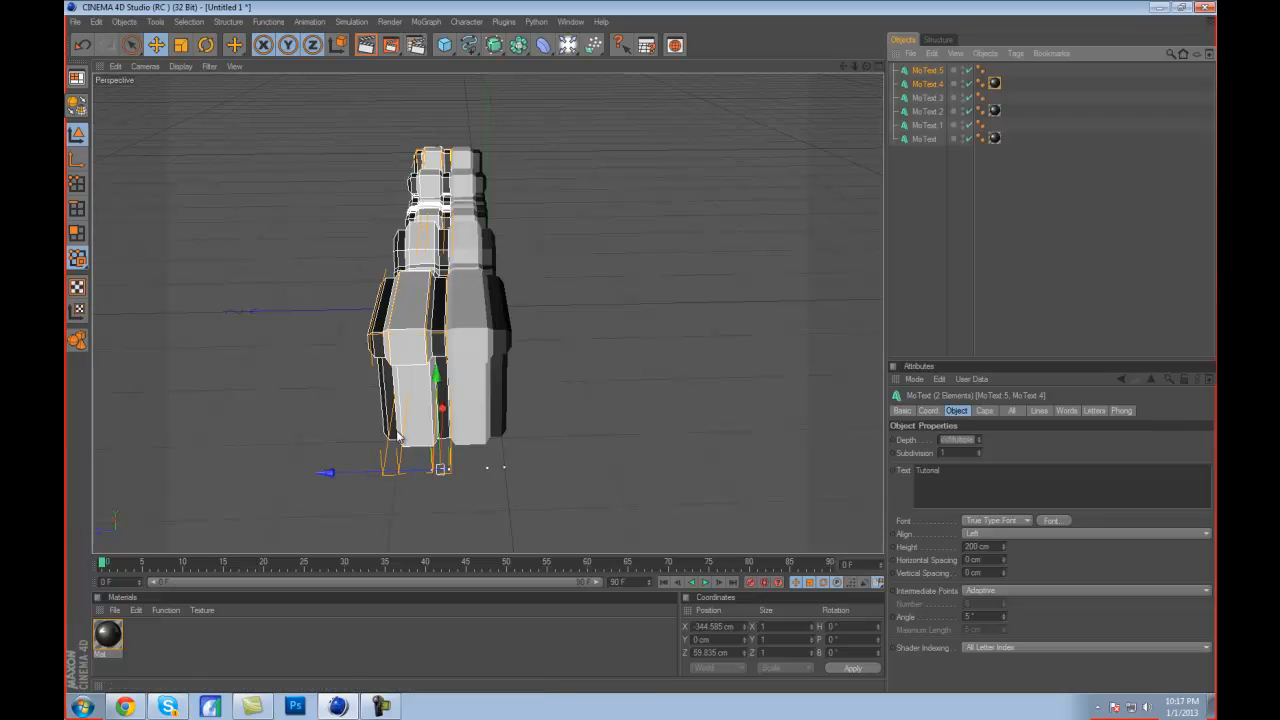
pyautogui.moveTo(373, 470); pyautogui.dragTo(316, 470)
pyautogui.moveTo(843, 67); pyautogui.dragTo(921, 2)
pyautogui.moveTo(404, 407); pyautogui.dragTo(400, 407)
pyautogui.moveTo(642, 352); pyautogui.dragTo(646, 352)
pyautogui.click(843, 160)
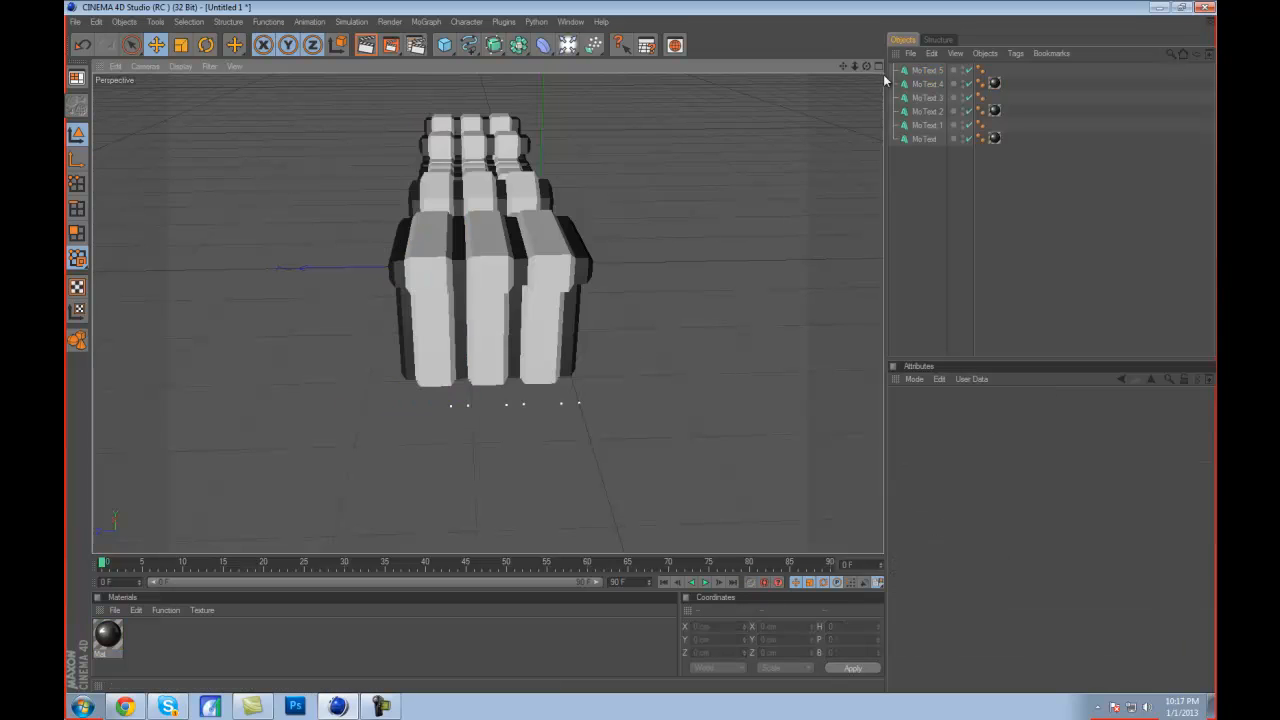
# Examine the stacked text layers from the front, slightly off-axis, with the whole word framed in the perspective view.
pyautogui.moveTo(867, 67); pyautogui.dragTo(643, 352)
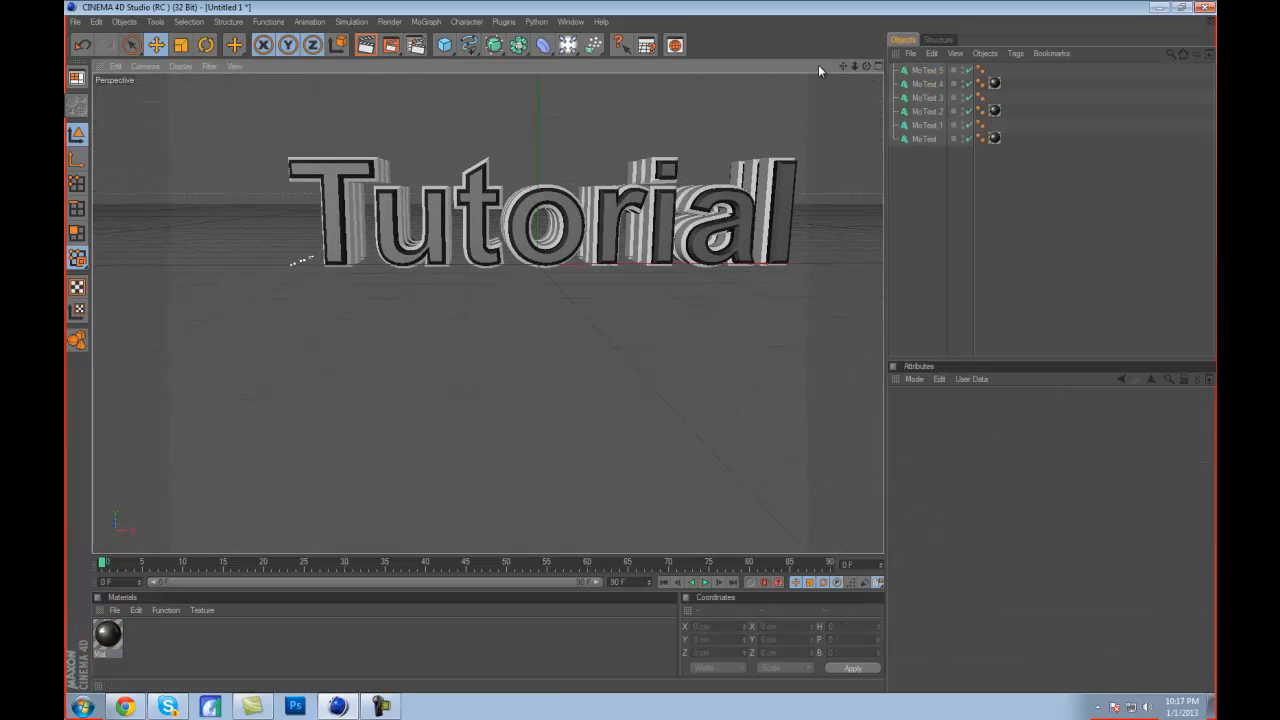
pyautogui.moveTo(839, 64); pyautogui.dragTo(648, 350)
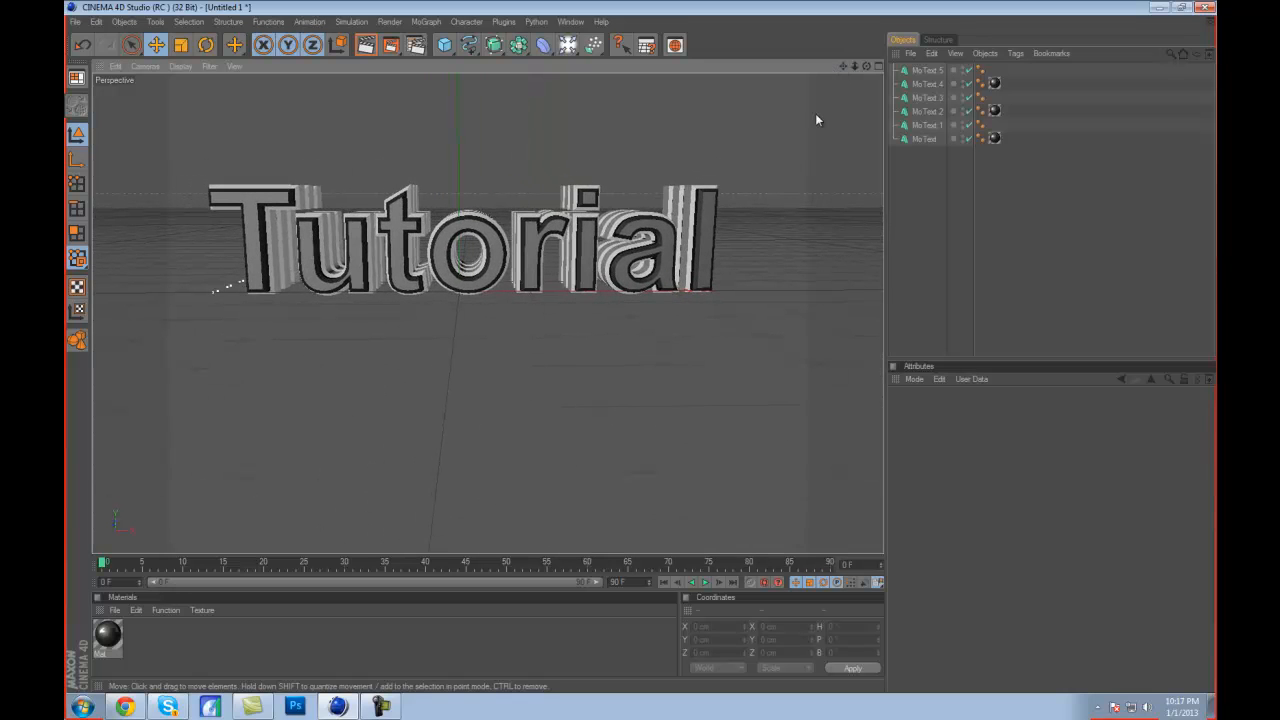
pyautogui.moveTo(843, 66); pyautogui.dragTo(642, 346)
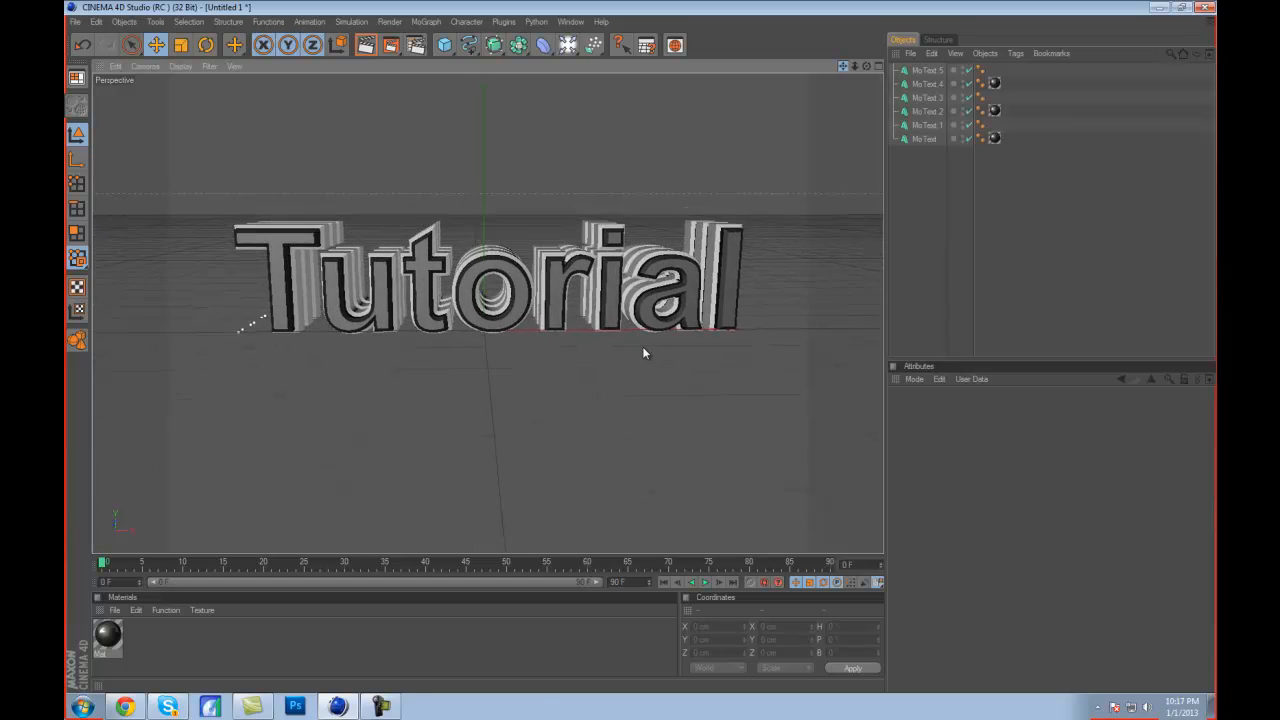
pyautogui.scroll(5, 800, 122)
pyautogui.scroll(-2, 822, 105)
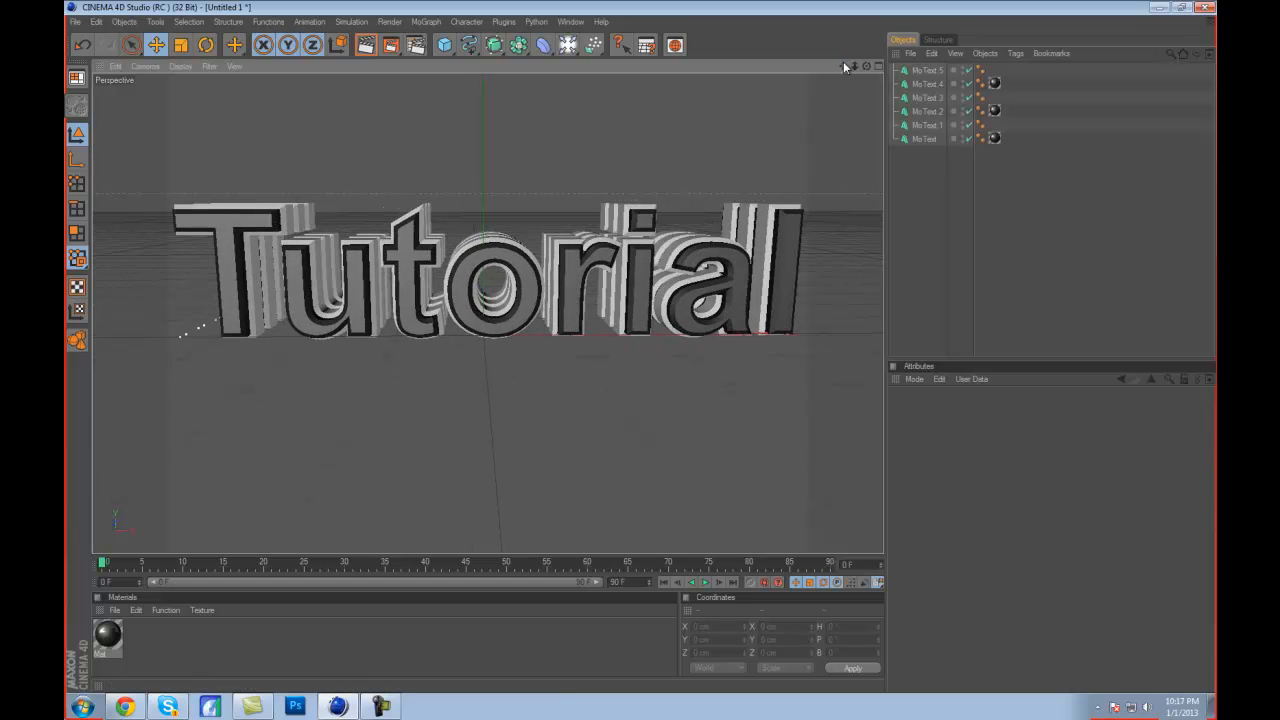
pyautogui.moveTo(844, 64); pyautogui.dragTo(645, 350)
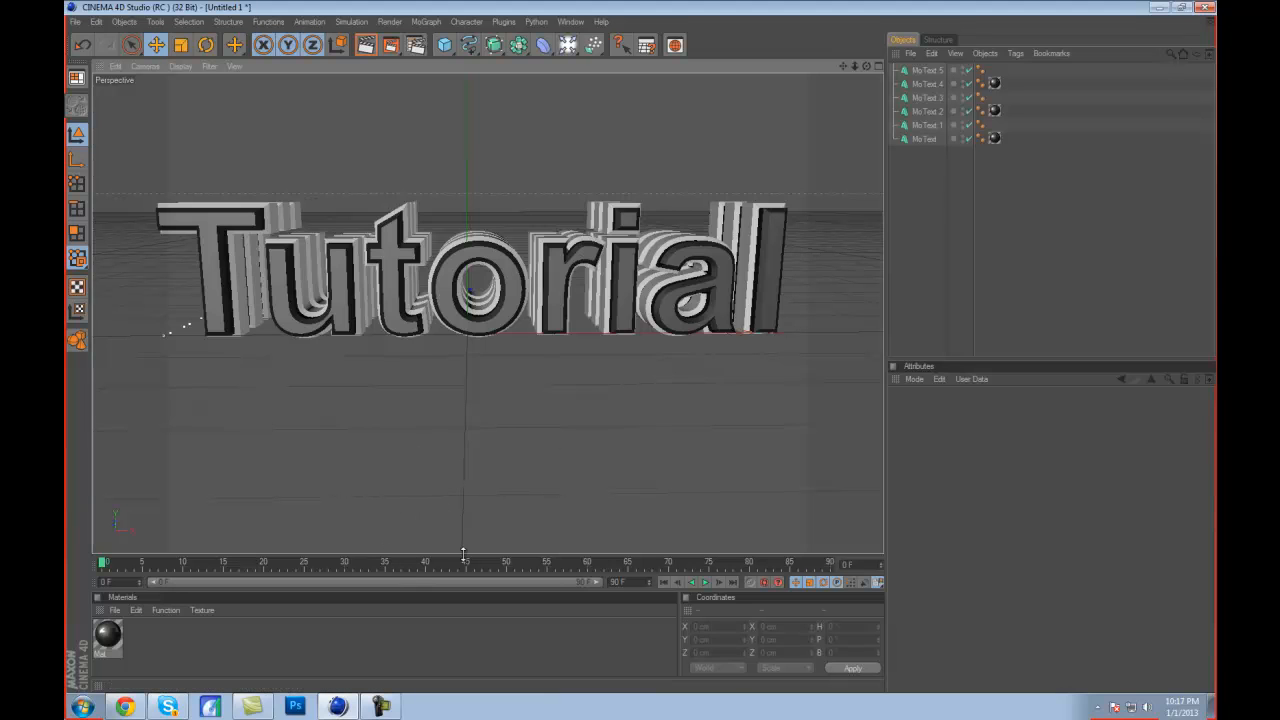
pyautogui.scroll(-2, 816, 128)
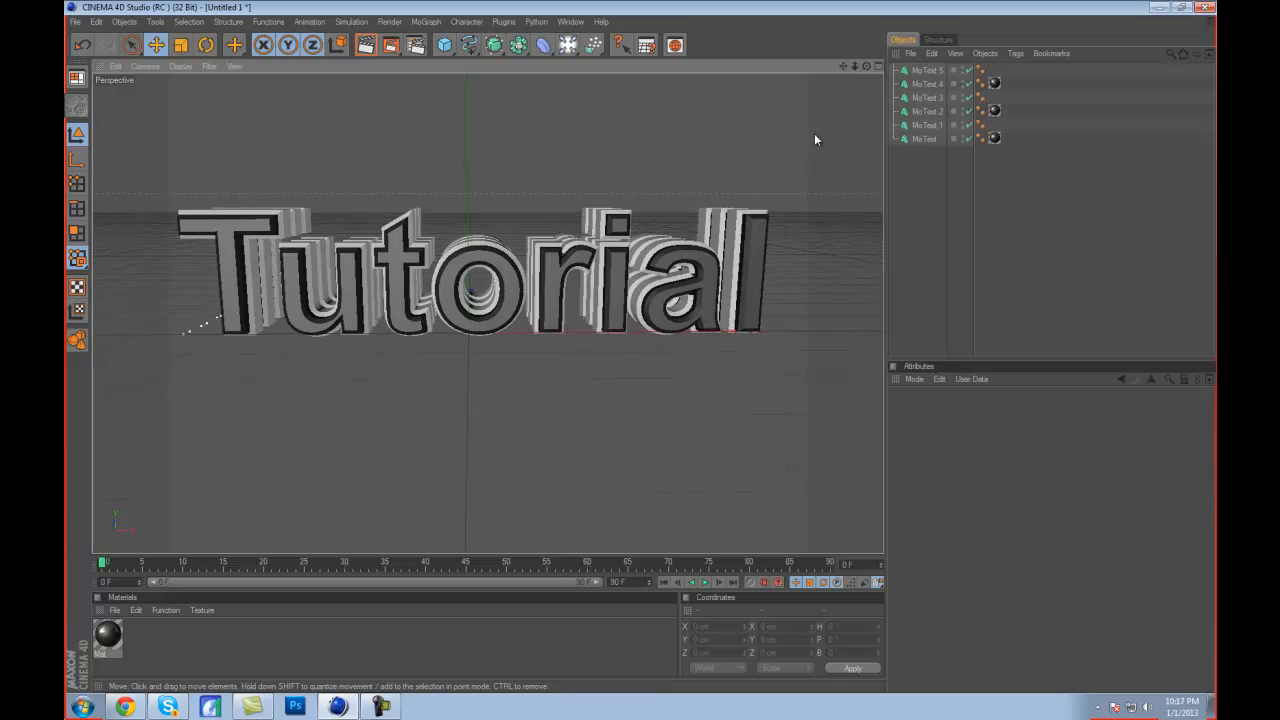
pyautogui.moveTo(842, 66); pyautogui.dragTo(643, 352)
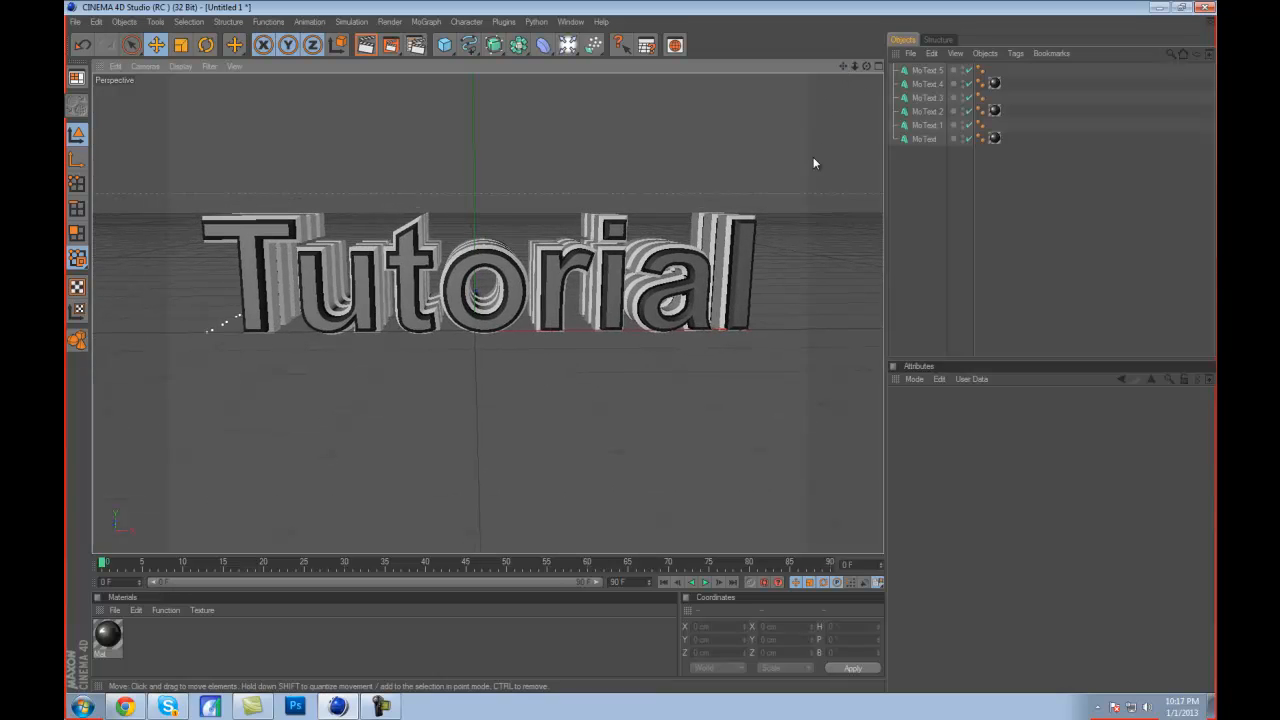
pyautogui.moveTo(866, 66); pyautogui.dragTo(641, 352)
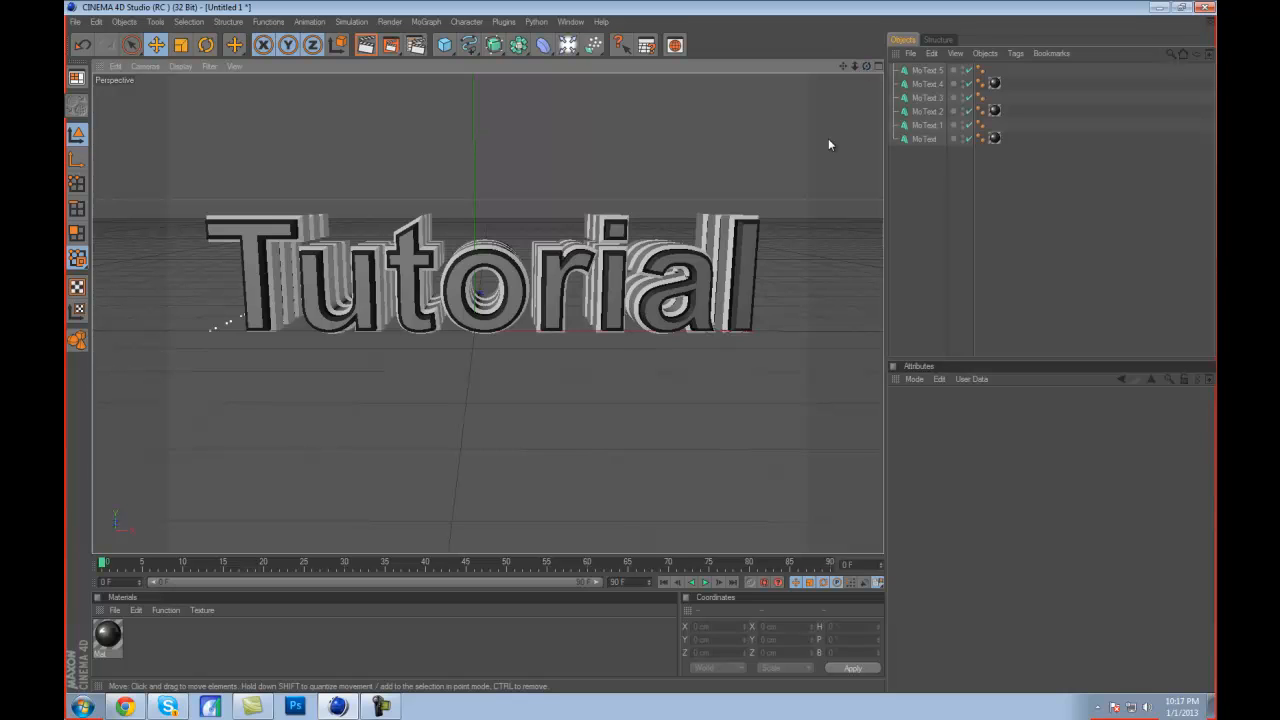
pyautogui.scroll(1, 828, 137)
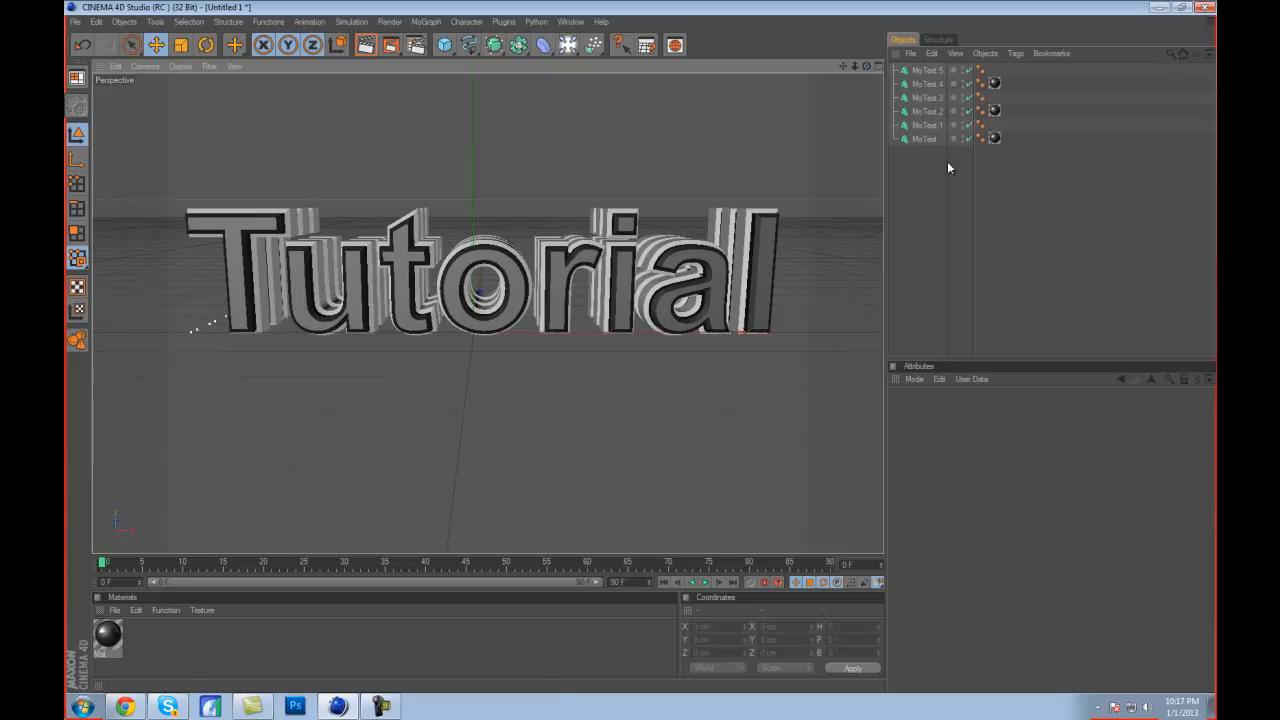
# Create a second material and set its color to cyan, RGB 0, 255, 255.
pyautogui.doubleClick(155, 639)
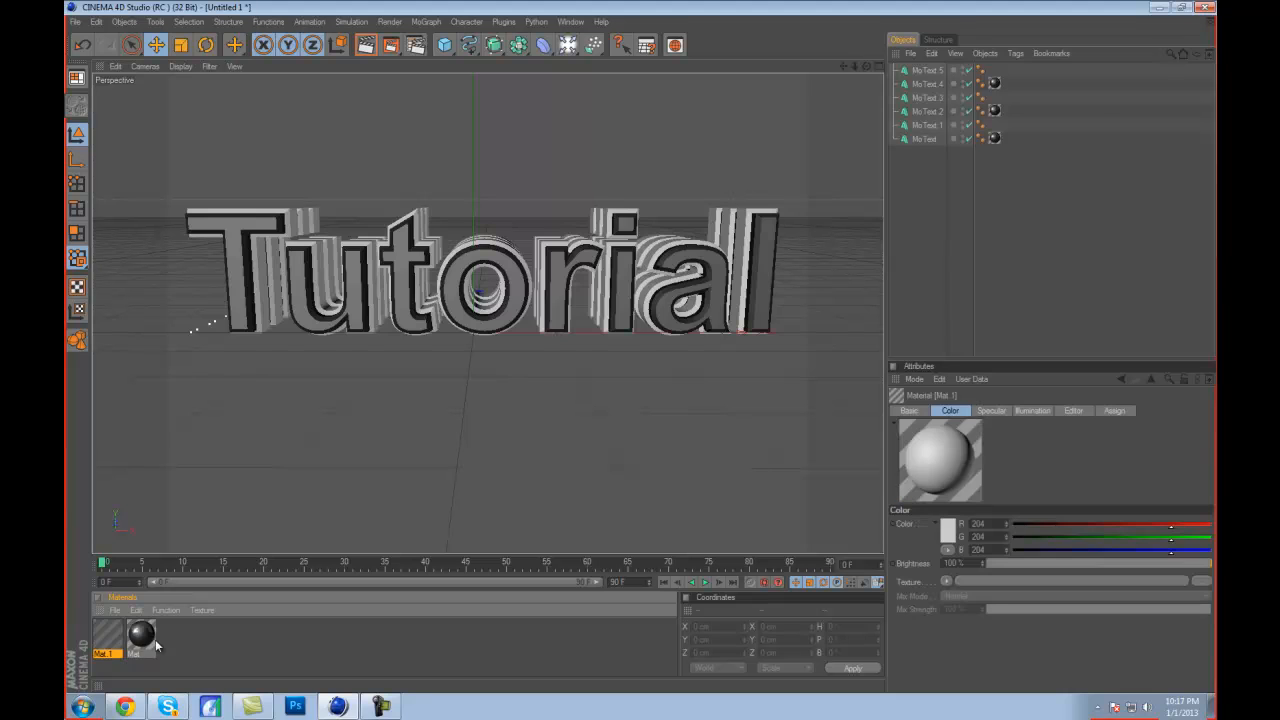
pyautogui.doubleClick(107, 636)
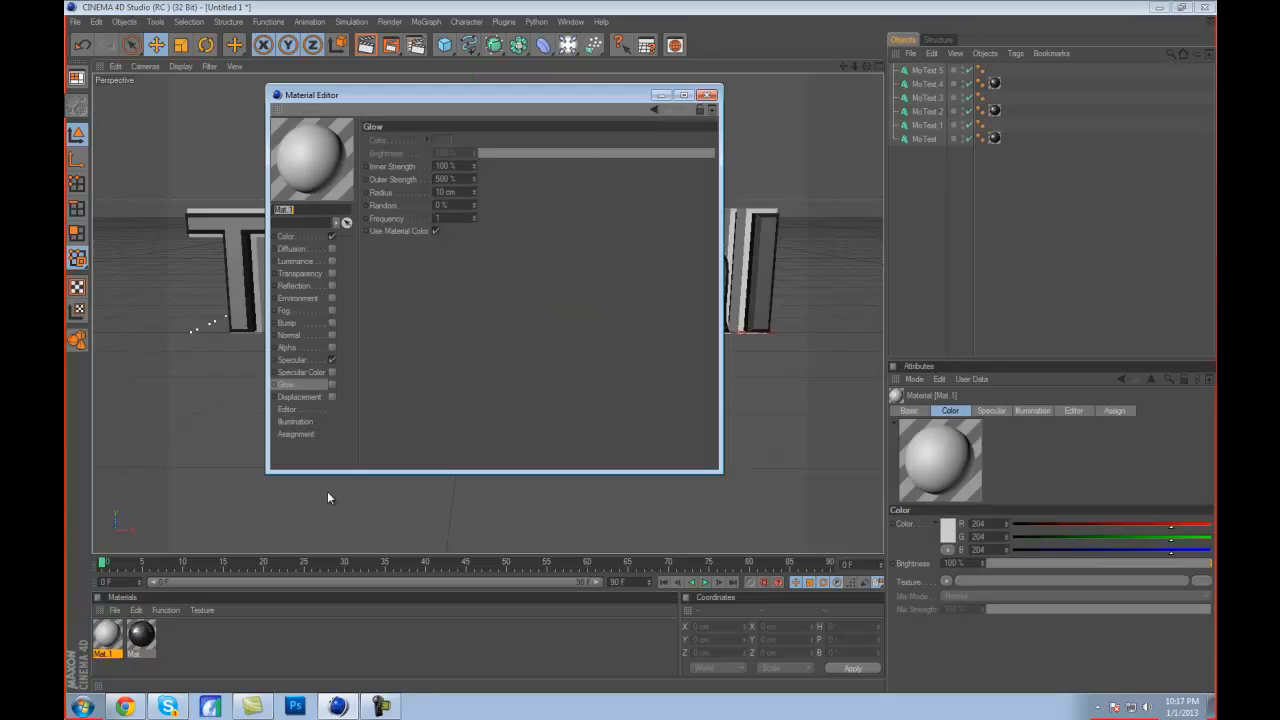
pyautogui.click(304, 236)
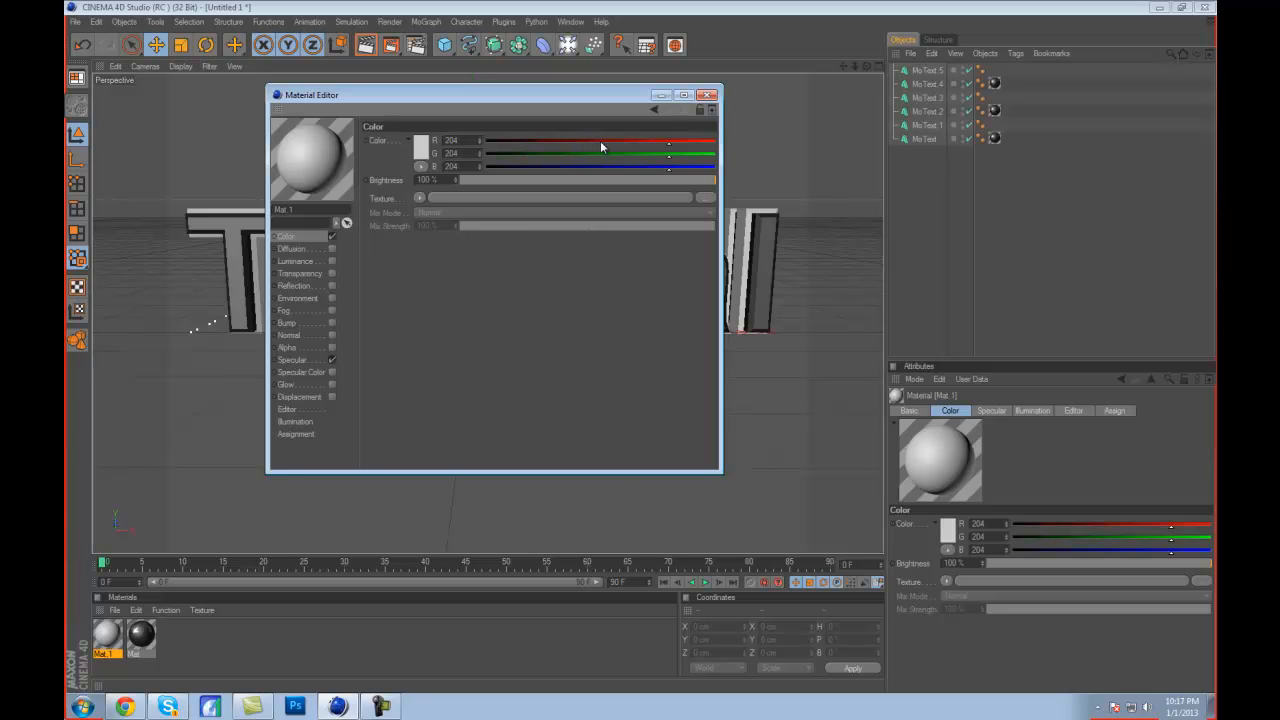
pyautogui.moveTo(603, 141); pyautogui.dragTo(486, 141)
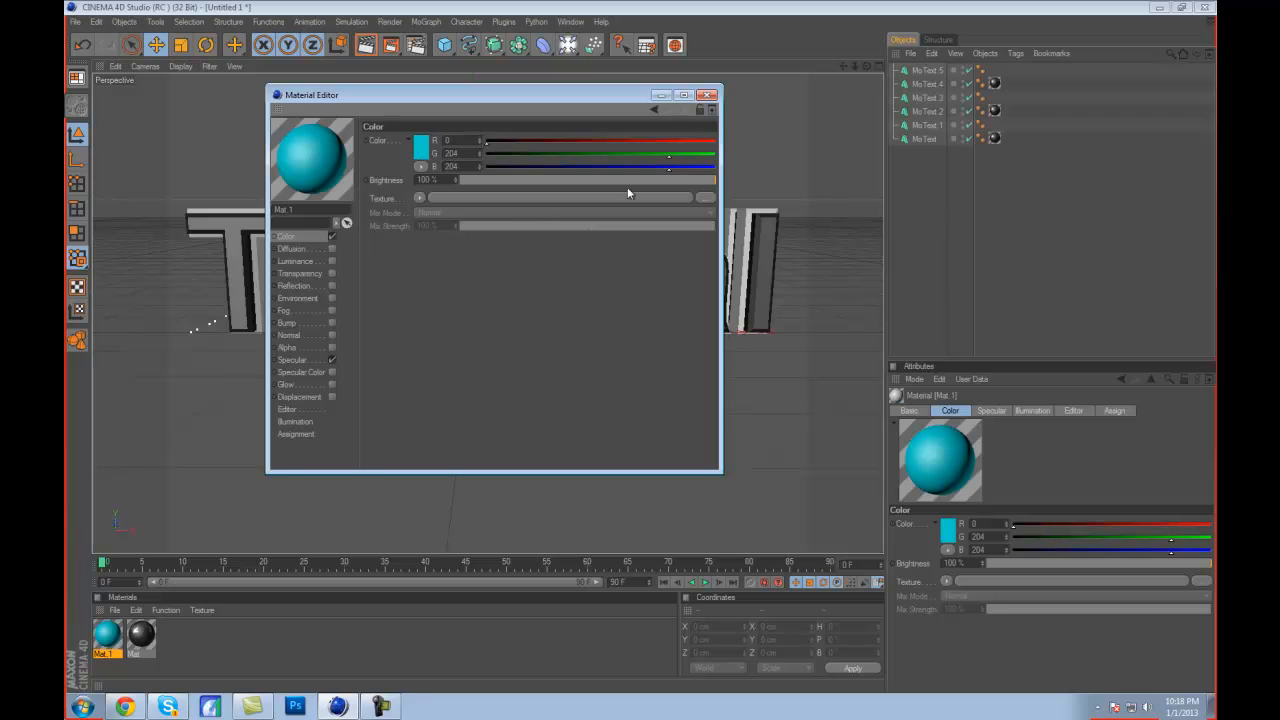
pyautogui.moveTo(670, 158); pyautogui.dragTo(718, 156)
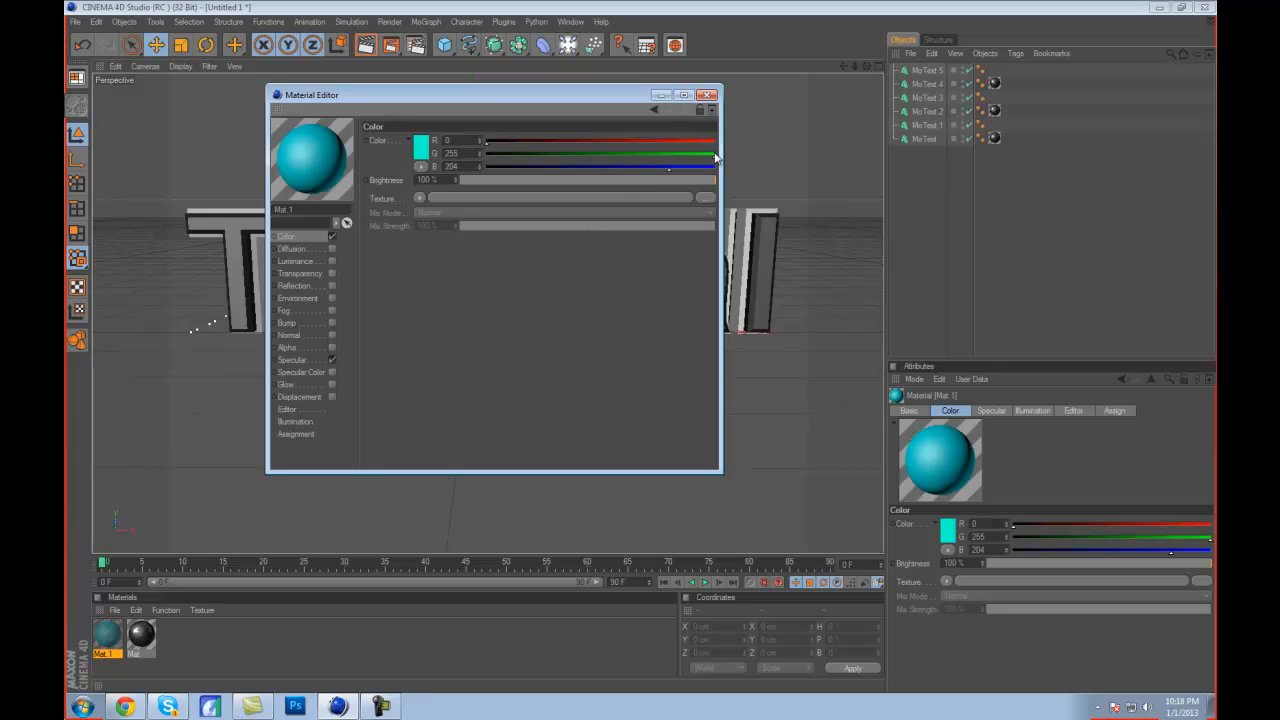
pyautogui.moveTo(620, 172)
pyautogui.mouseDown()
pyautogui.moveTo(511, 170)
pyautogui.moveTo(640, 176)
pyautogui.mouseUp()
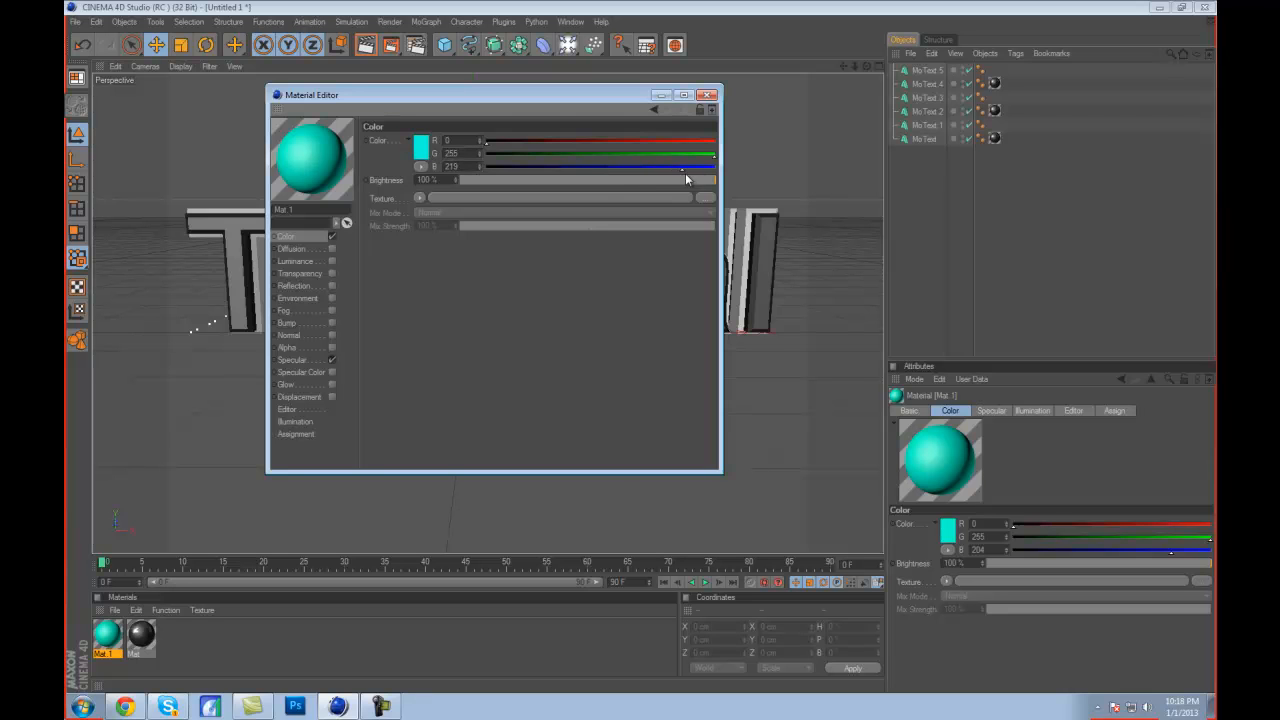
# Enable Reflection on the cyan material with a brightness of 25%.
pyautogui.click(331, 286)
pyautogui.click(447, 178)
pyautogui.write('35')
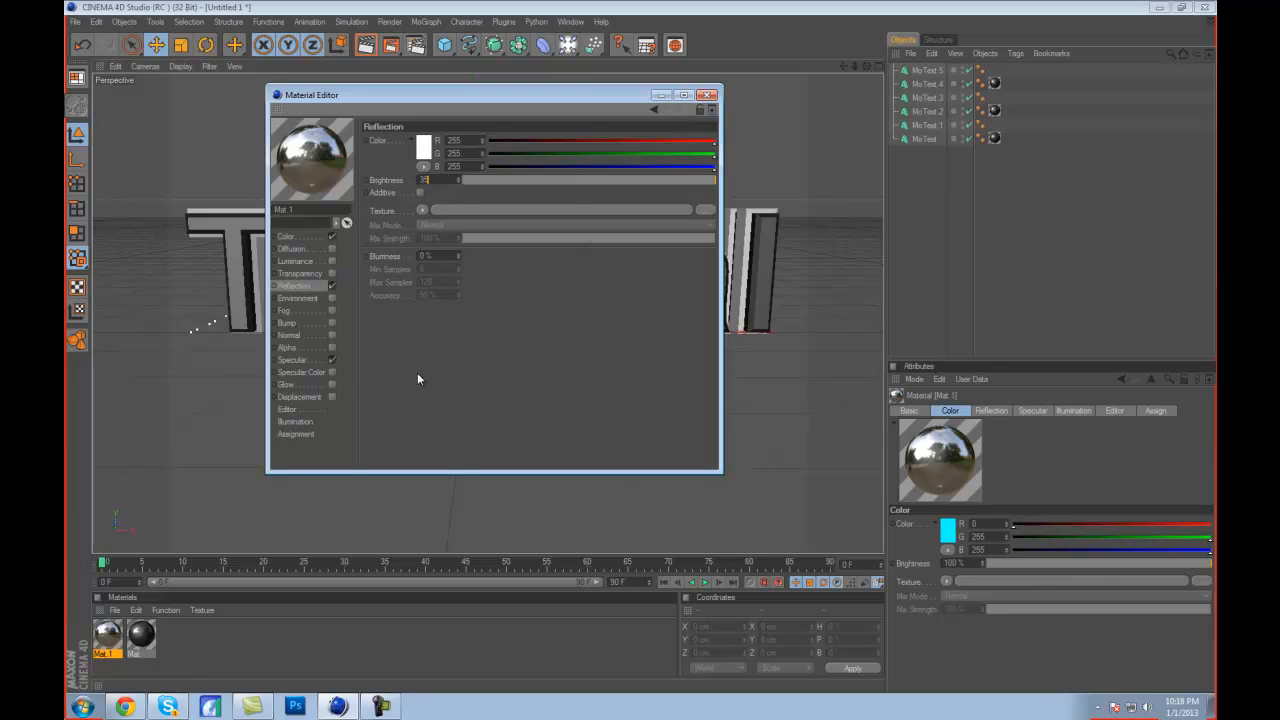
pyautogui.press('Return')
pyautogui.click(439, 178)
pyautogui.write('25')
pyautogui.press('Return')
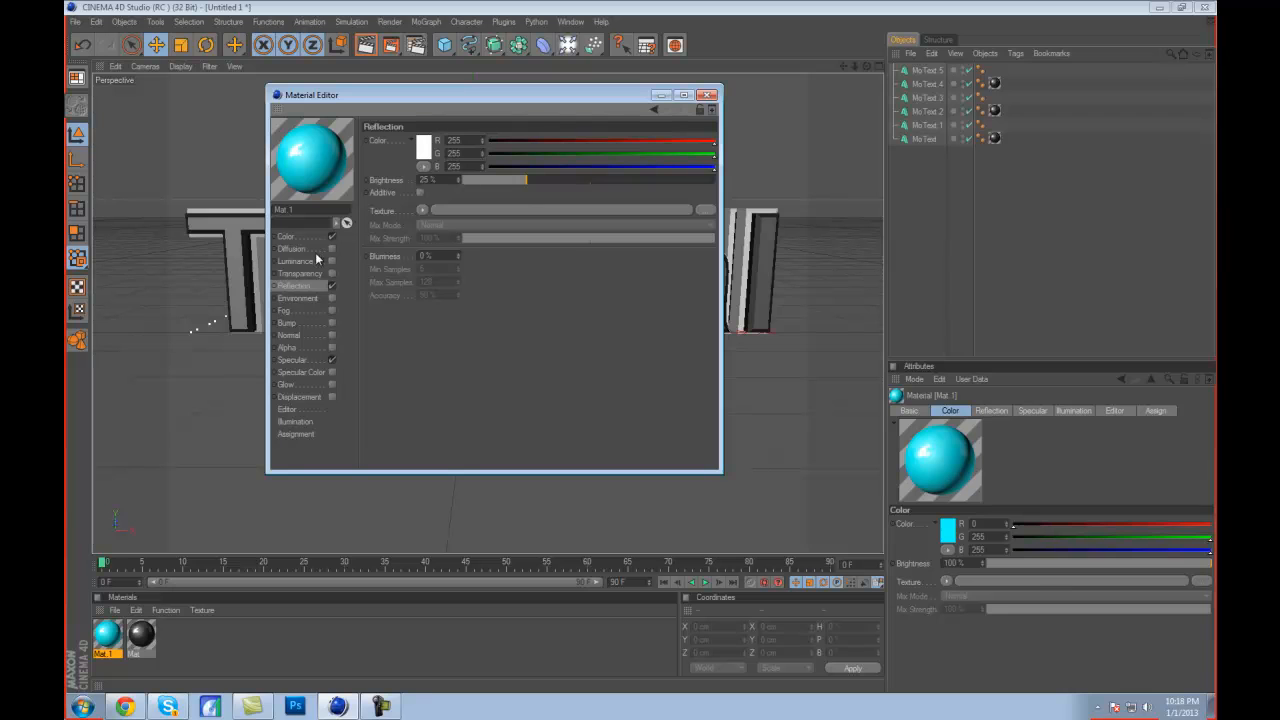
# Enable Glow on the cyan material with inner strength 35% and outer strength 50%, and close the Material Editor.
pyautogui.click(332, 385)
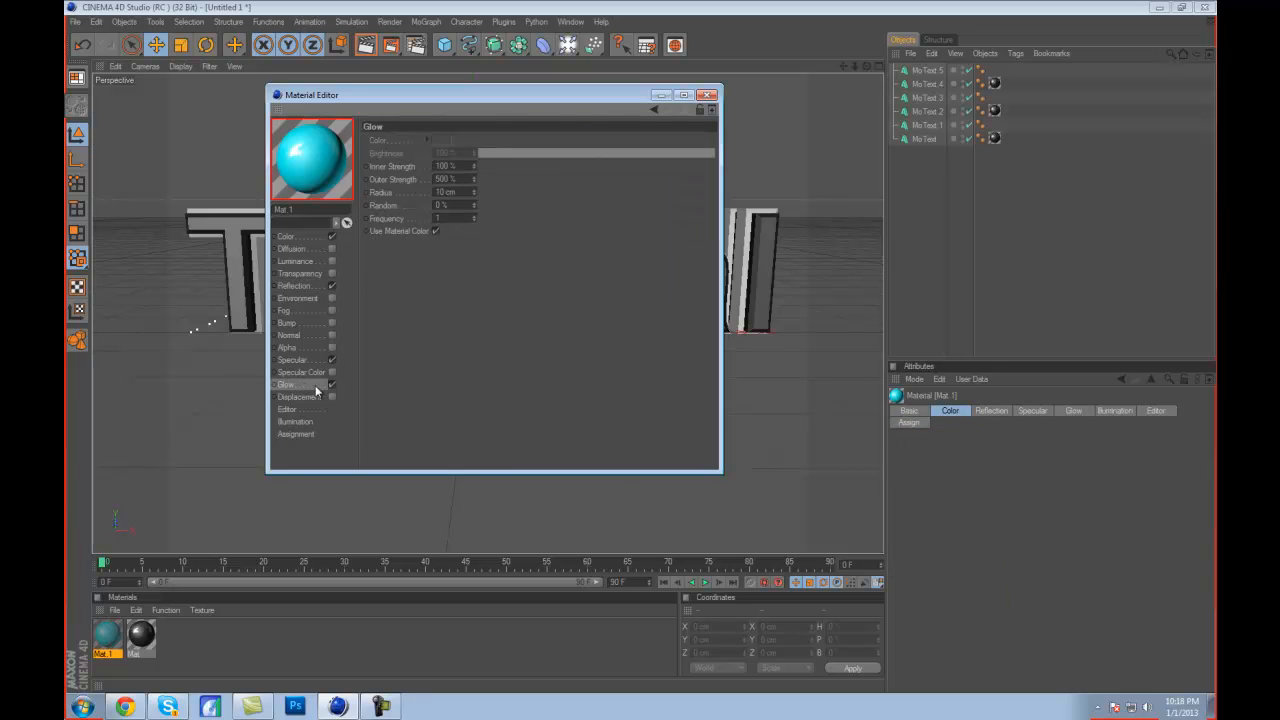
pyautogui.doubleClick(462, 166)
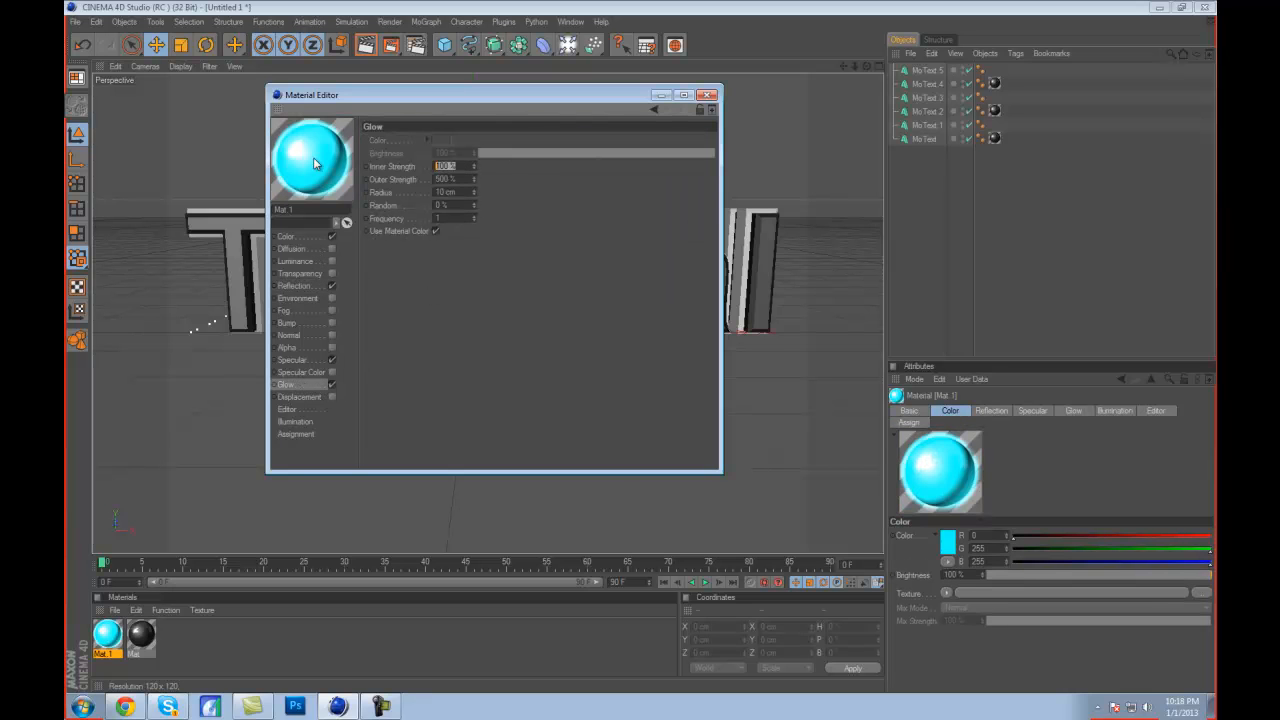
pyautogui.write('30')
pyautogui.doubleClick(455, 178)
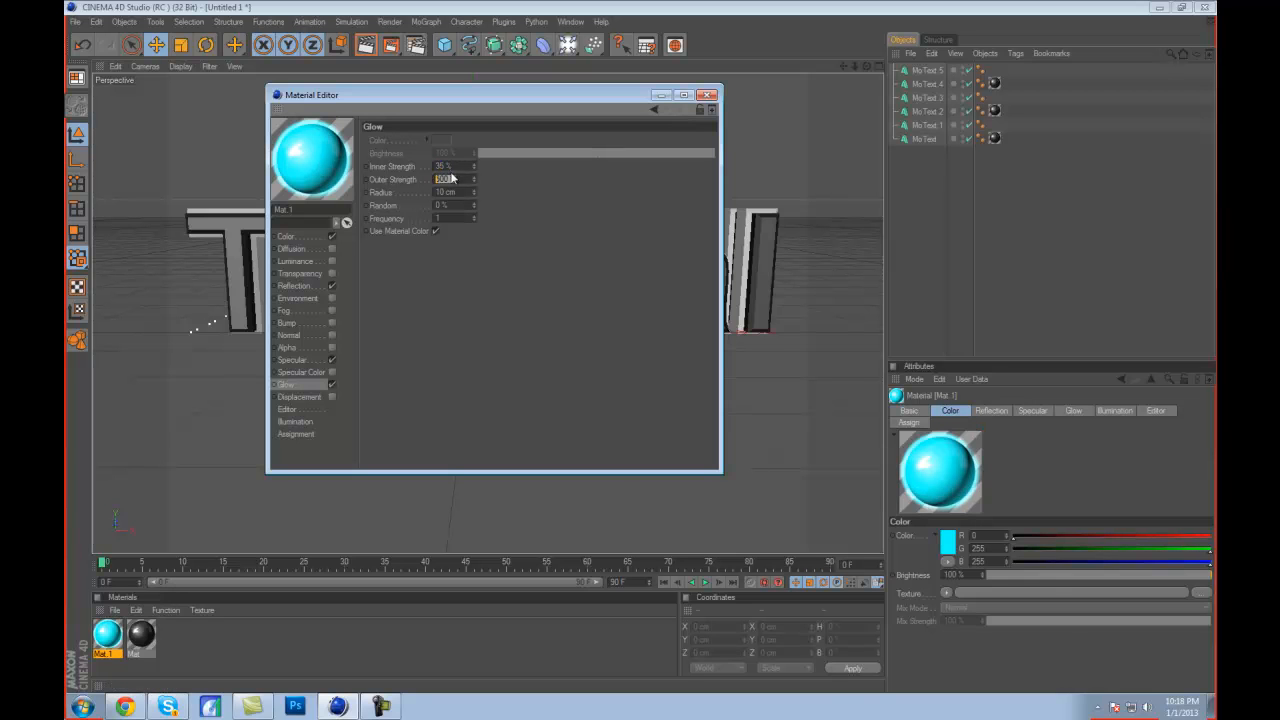
pyautogui.write('50')
pyautogui.press('Return')
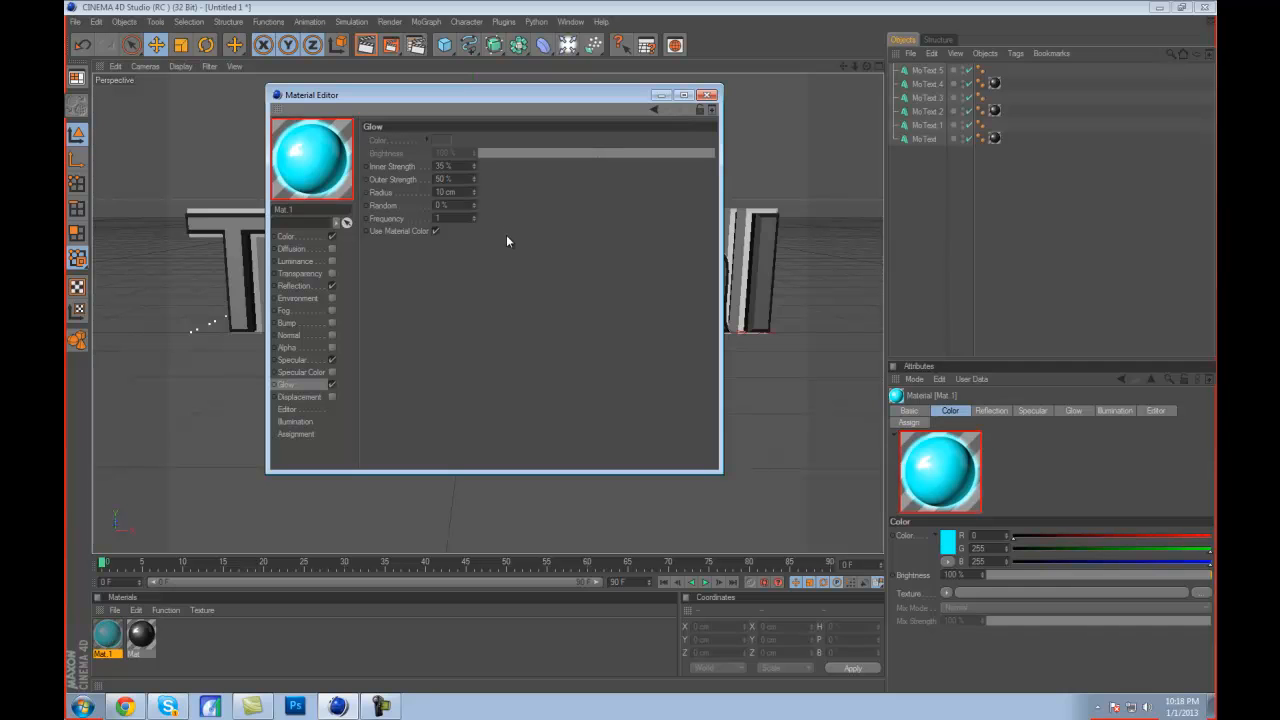
pyautogui.click(710, 96)
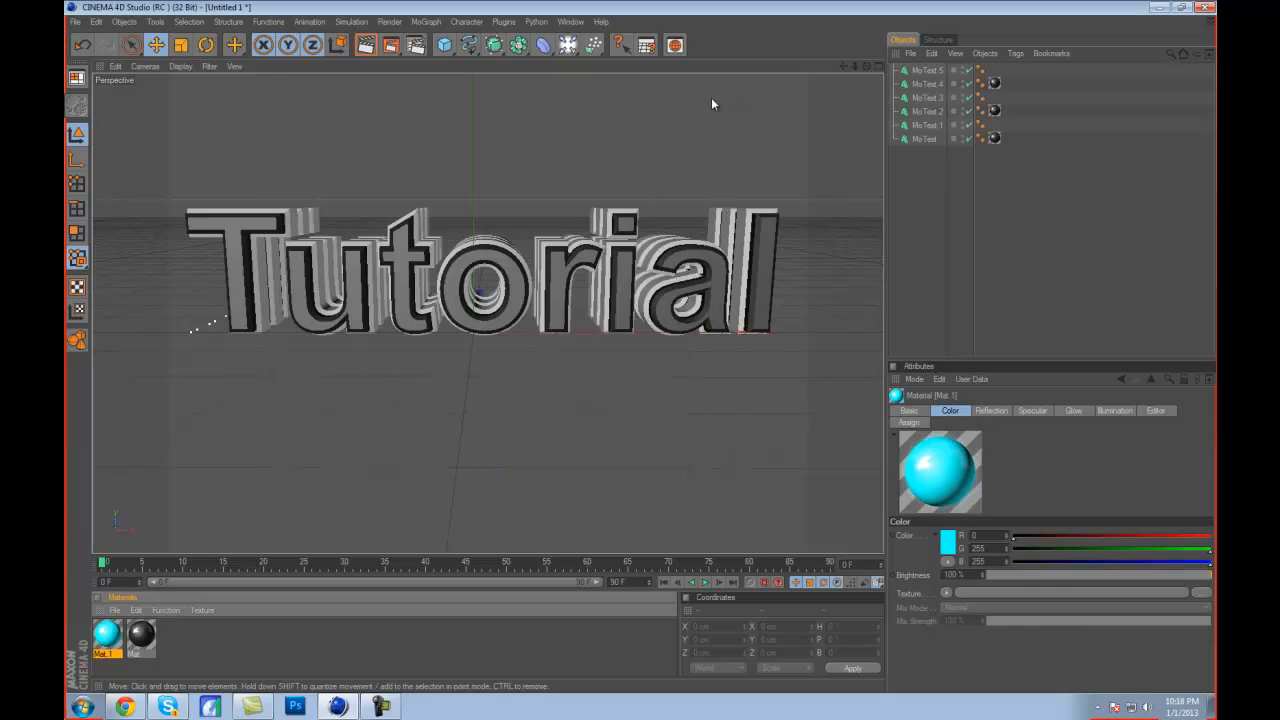
# Apply the cyan material to MoText.1, MoText.3 and MoText.5.
pyautogui.moveTo(112, 636); pyautogui.dragTo(924, 126)
pyautogui.moveTo(110, 636); pyautogui.dragTo(921, 105)
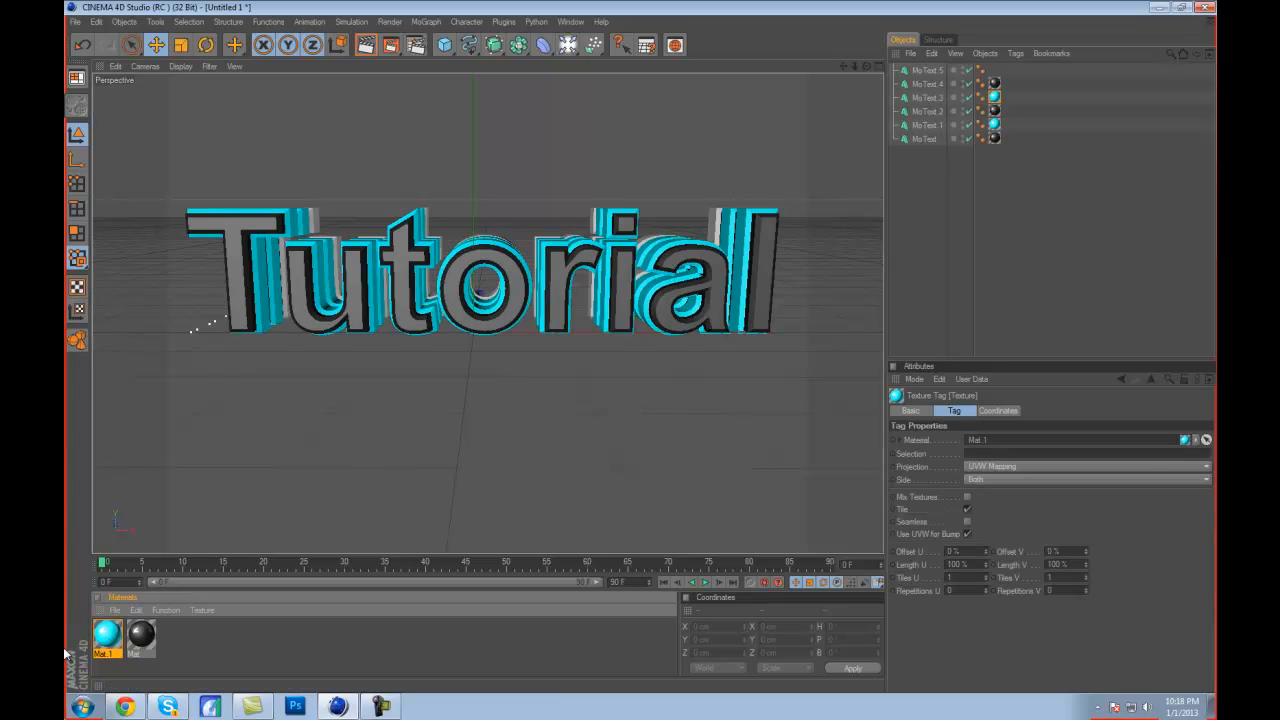
pyautogui.moveTo(104, 640); pyautogui.dragTo(924, 72)
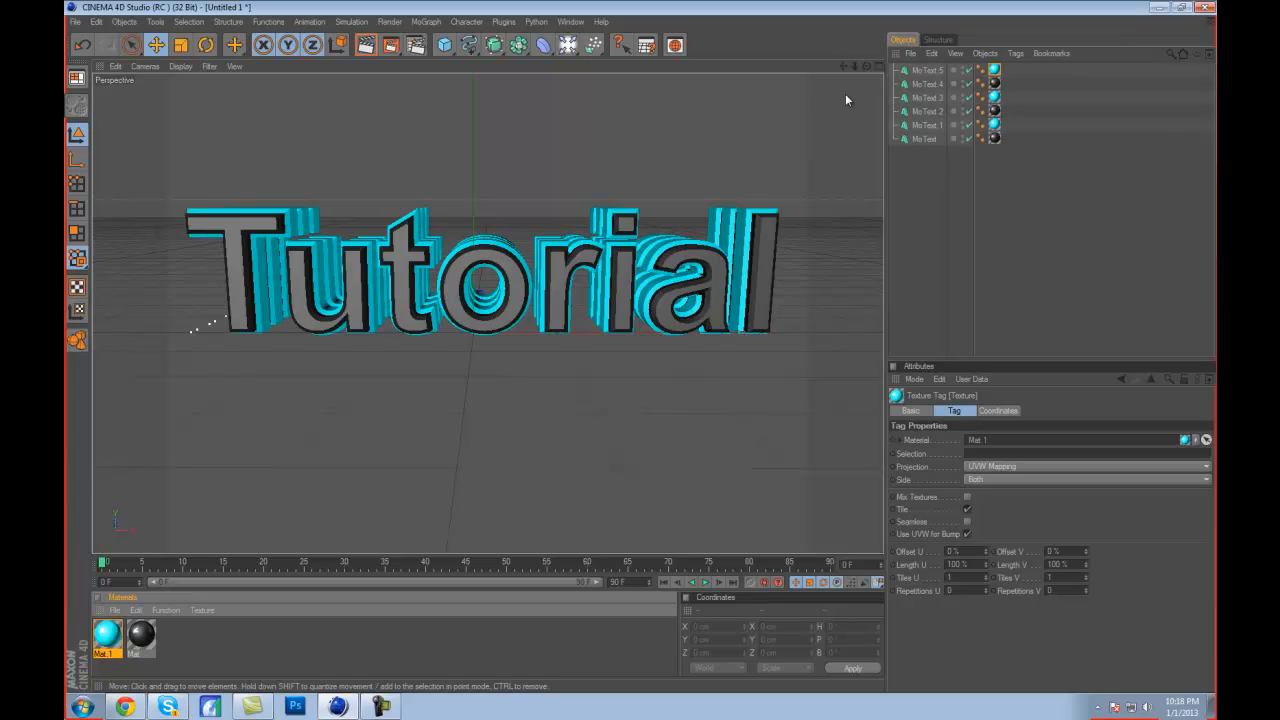
# Render a preview of the two-color text in the perspective view, and return to the editor view.
pyautogui.moveTo(866, 65)
pyautogui.mouseDown()
pyautogui.moveTo(640, 347)
pyautogui.moveTo(842, 64)
pyautogui.mouseUp()
pyautogui.click(365, 45)
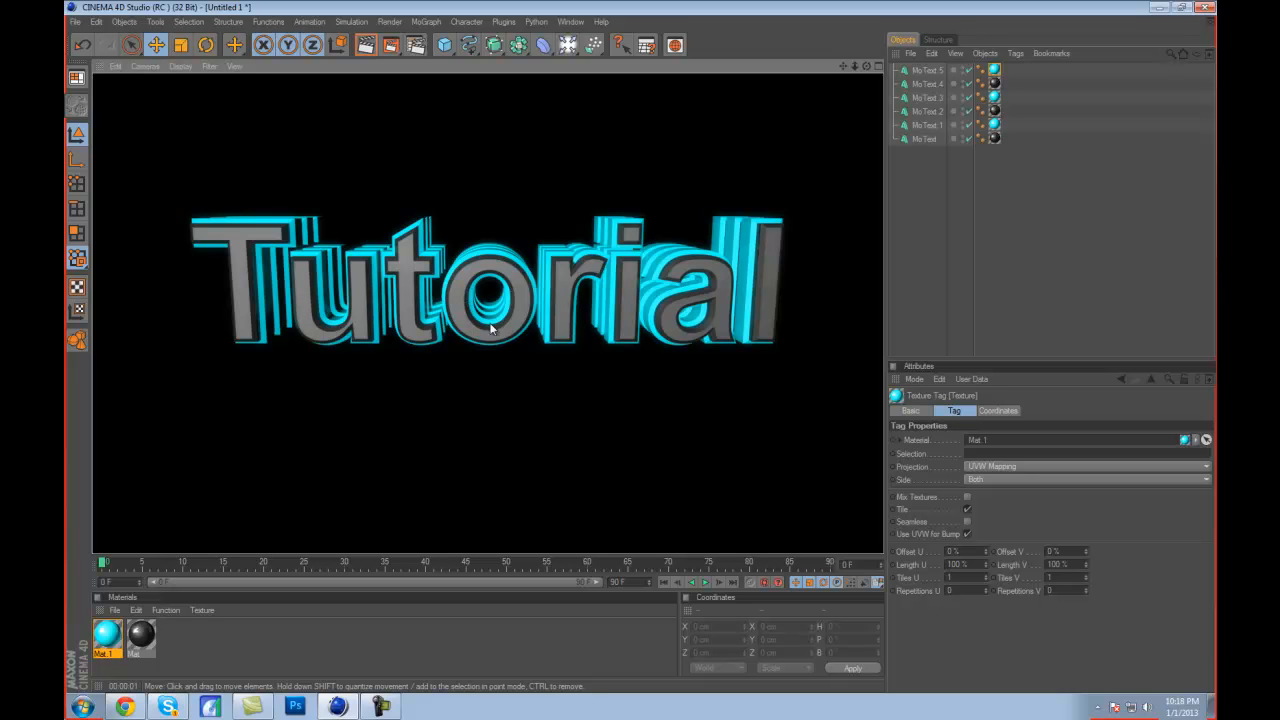
pyautogui.click(559, 409)
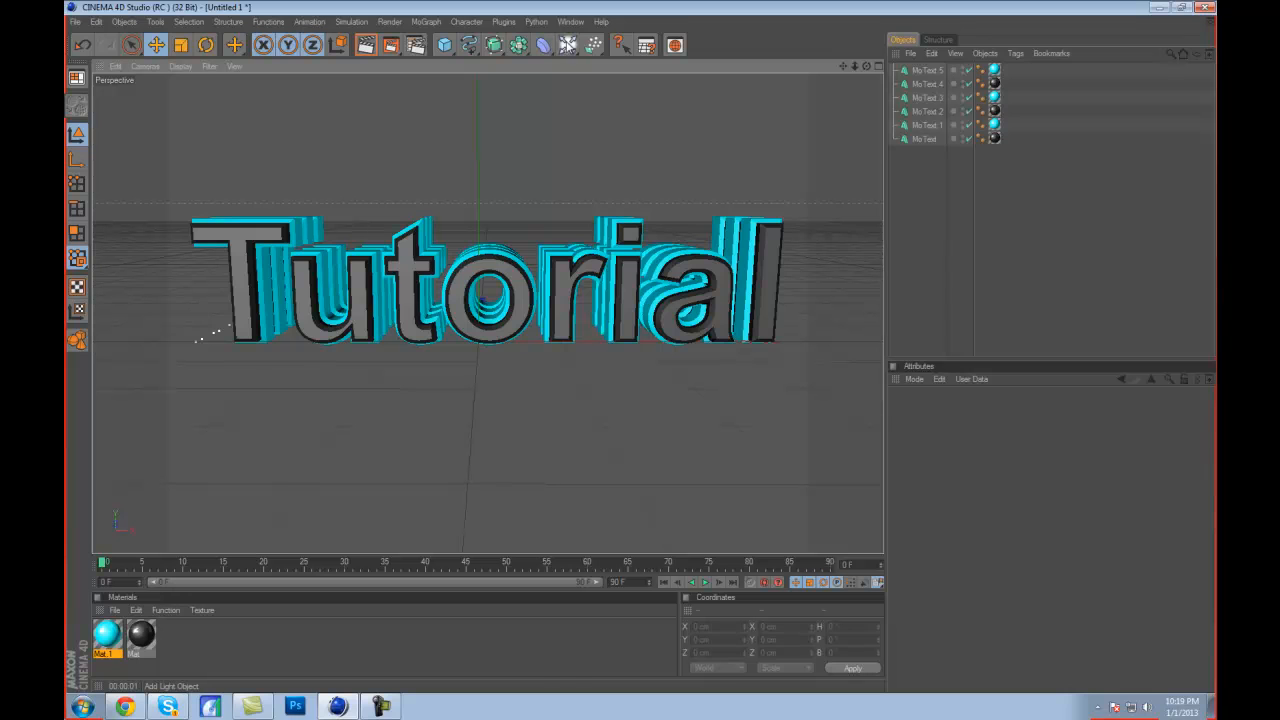
# Add an omni light and place it above and in front of the text, at about Y 196 cm and Z -287 cm.
pyautogui.click(567, 44)
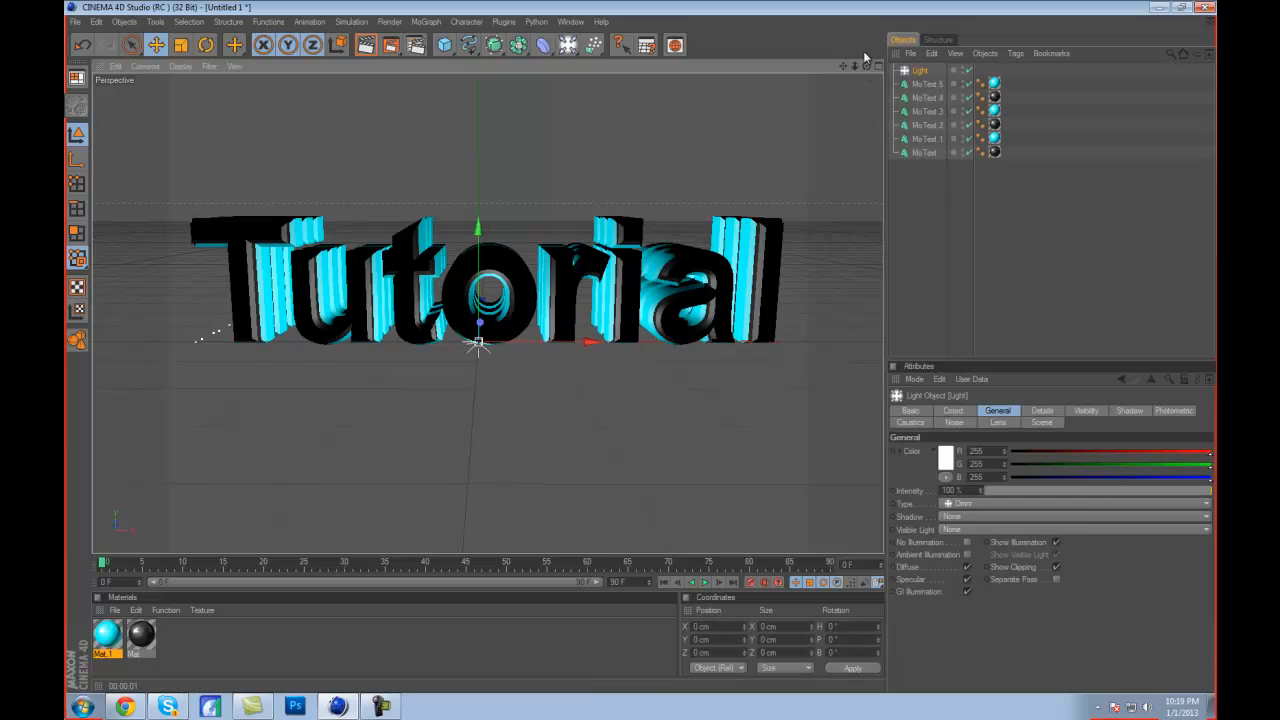
pyautogui.moveTo(865, 65); pyautogui.dragTo(600, 244)
pyautogui.moveTo(741, 258); pyautogui.dragTo(643, 361)
pyautogui.moveTo(867, 66); pyautogui.dragTo(650, 346)
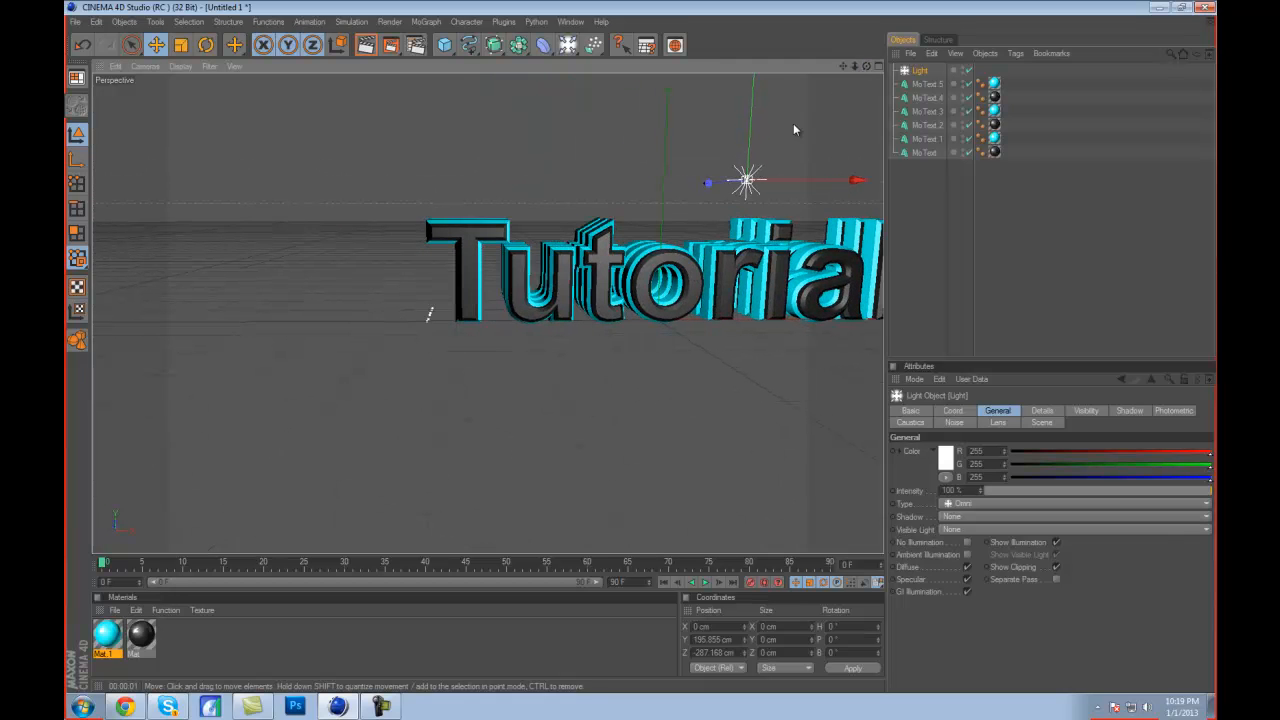
pyautogui.click(819, 140)
pyautogui.moveTo(839, 64); pyautogui.dragTo(648, 348)
pyautogui.scroll(2, 750, 200)
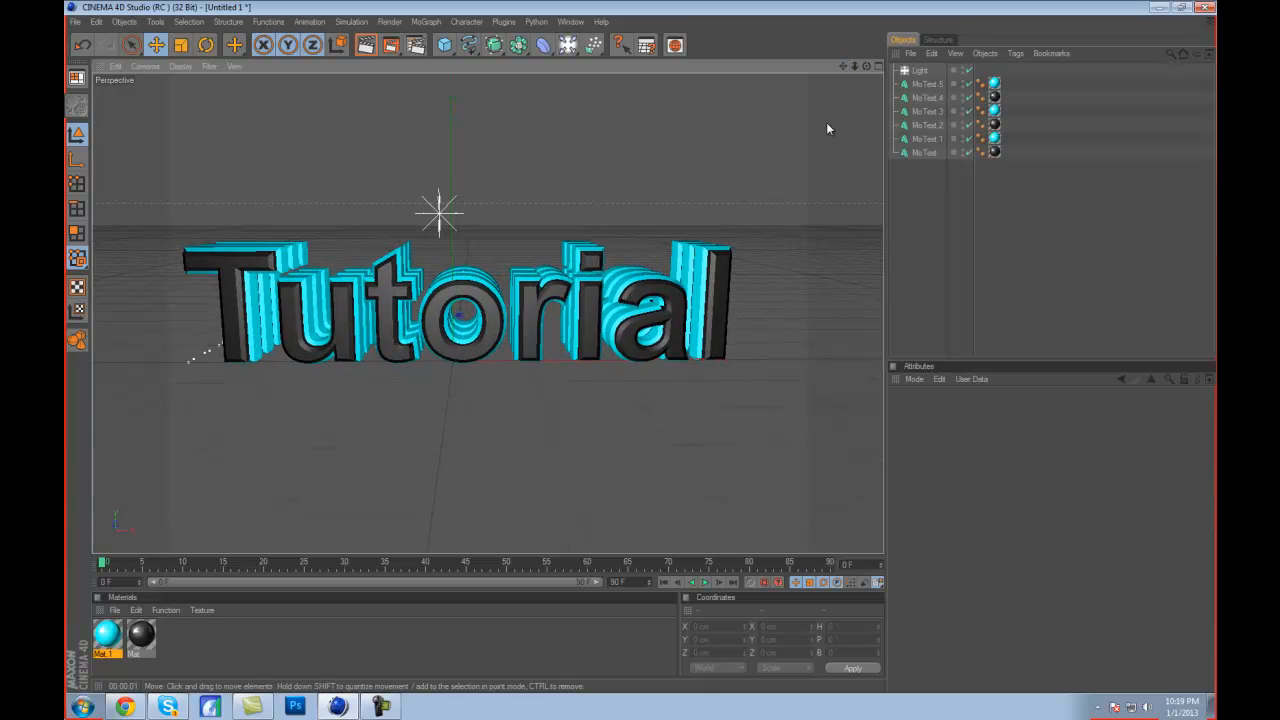
pyautogui.moveTo(866, 65); pyautogui.dragTo(641, 351)
pyautogui.moveTo(843, 66); pyautogui.dragTo(641, 351)
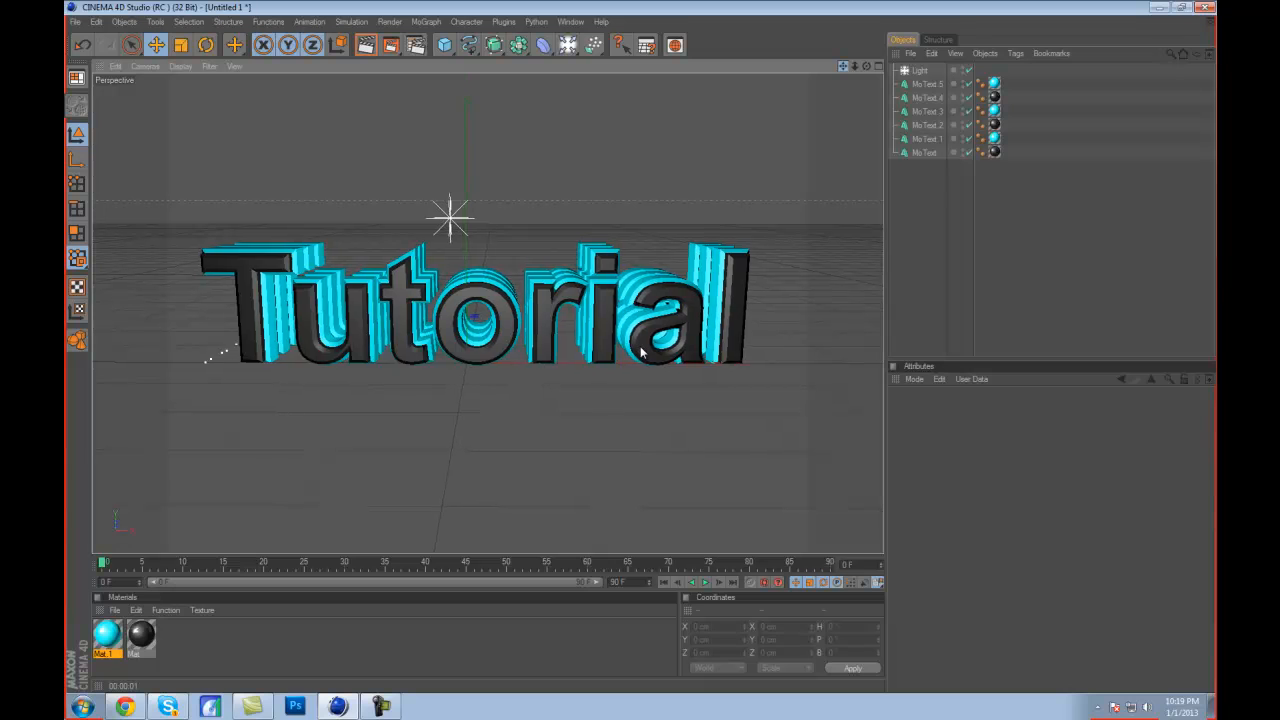
# Render a preview of the text lit by the omni light in the perspective view, and return to the editor view.
pyautogui.click(366, 45)
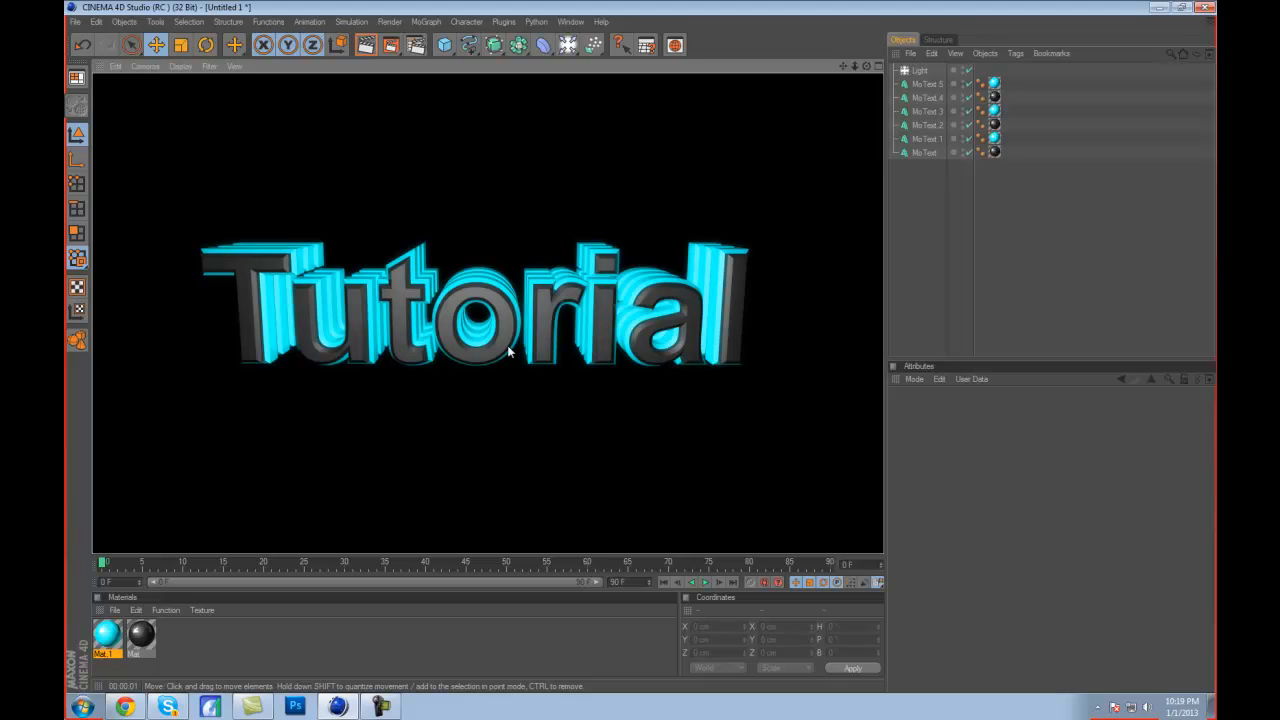
pyautogui.click(489, 469)
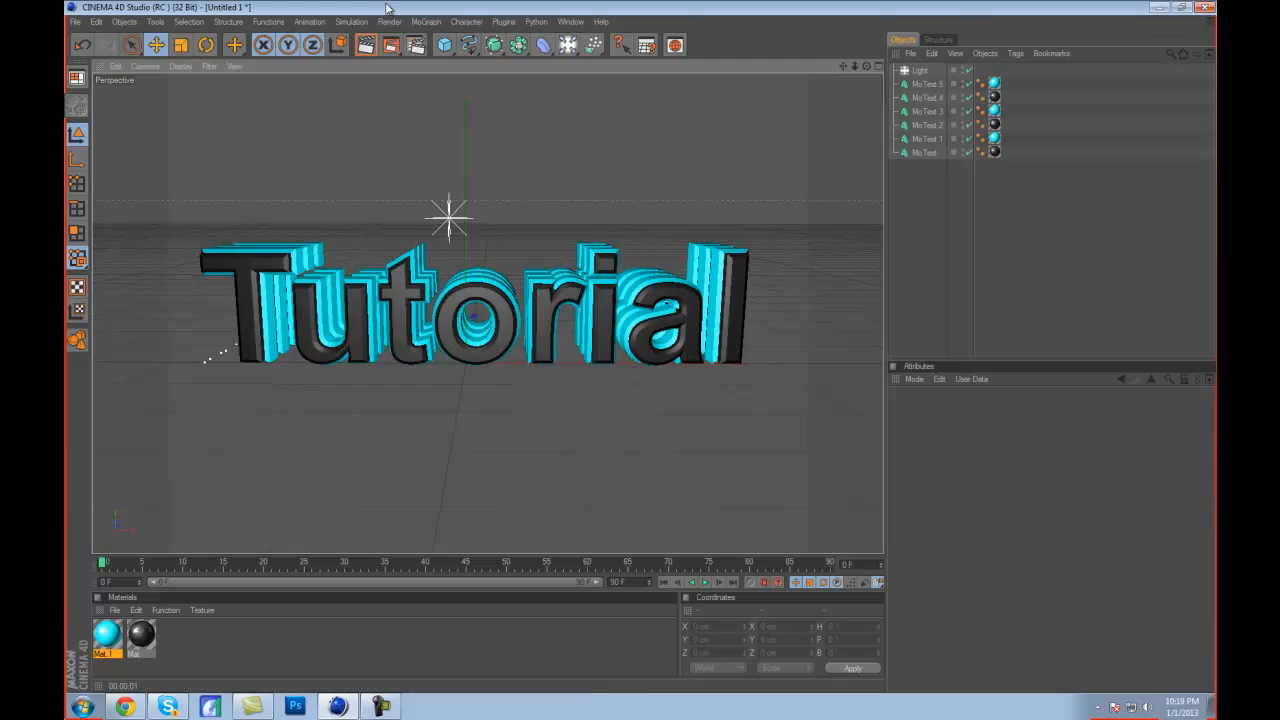
# Set the render output size to 1920 by 1080 pixels and the resolution to 80 DPI in the render settings.
pyautogui.click(416, 45)
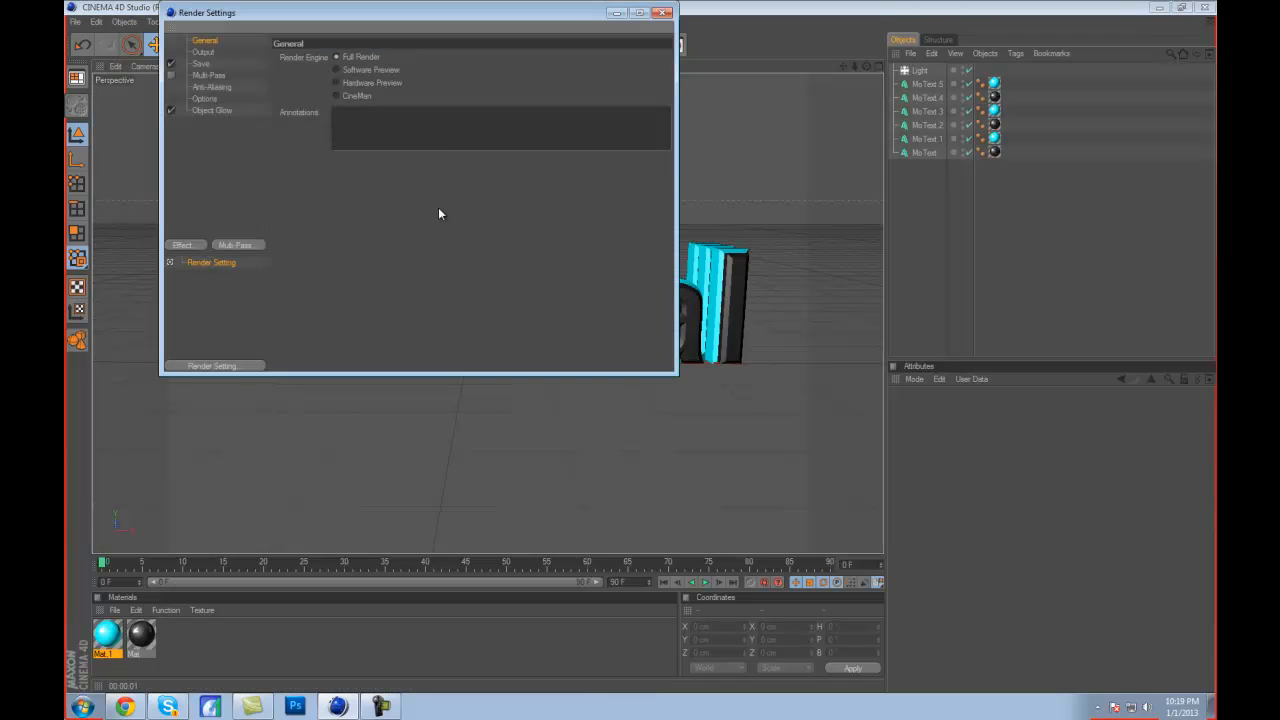
pyautogui.click(203, 55)
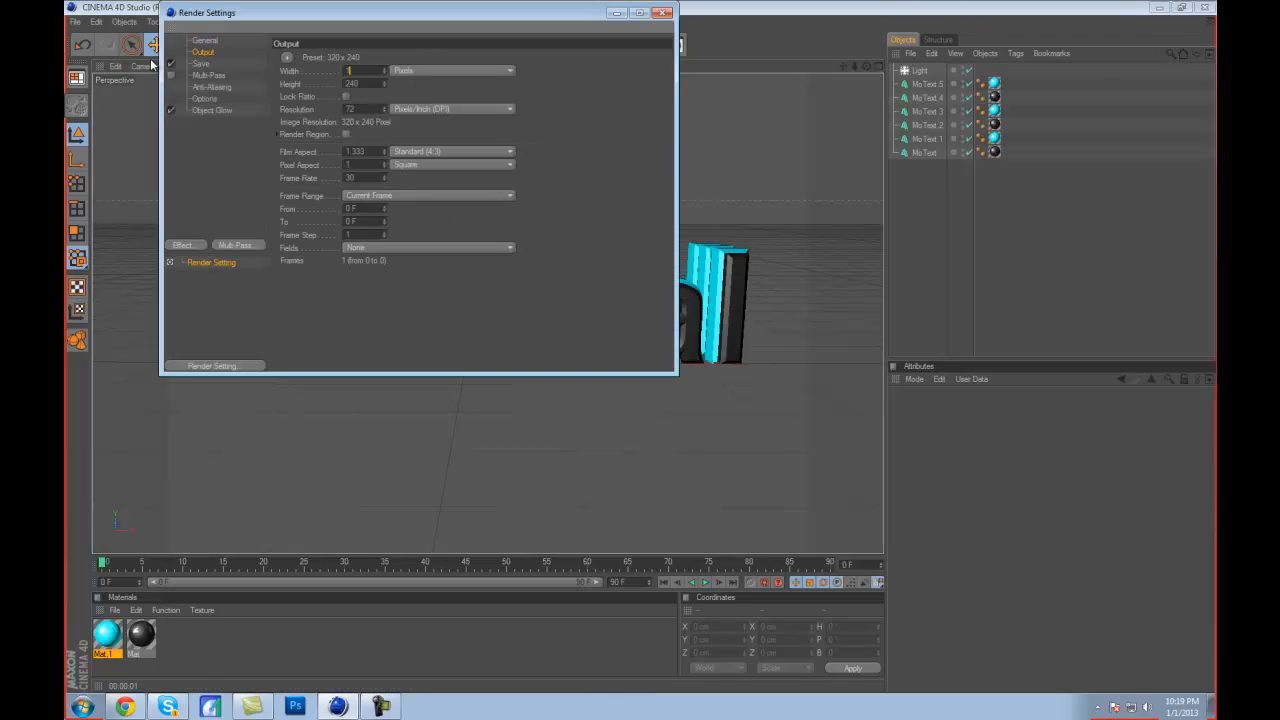
pyautogui.write('1920')
pyautogui.press('Tab')
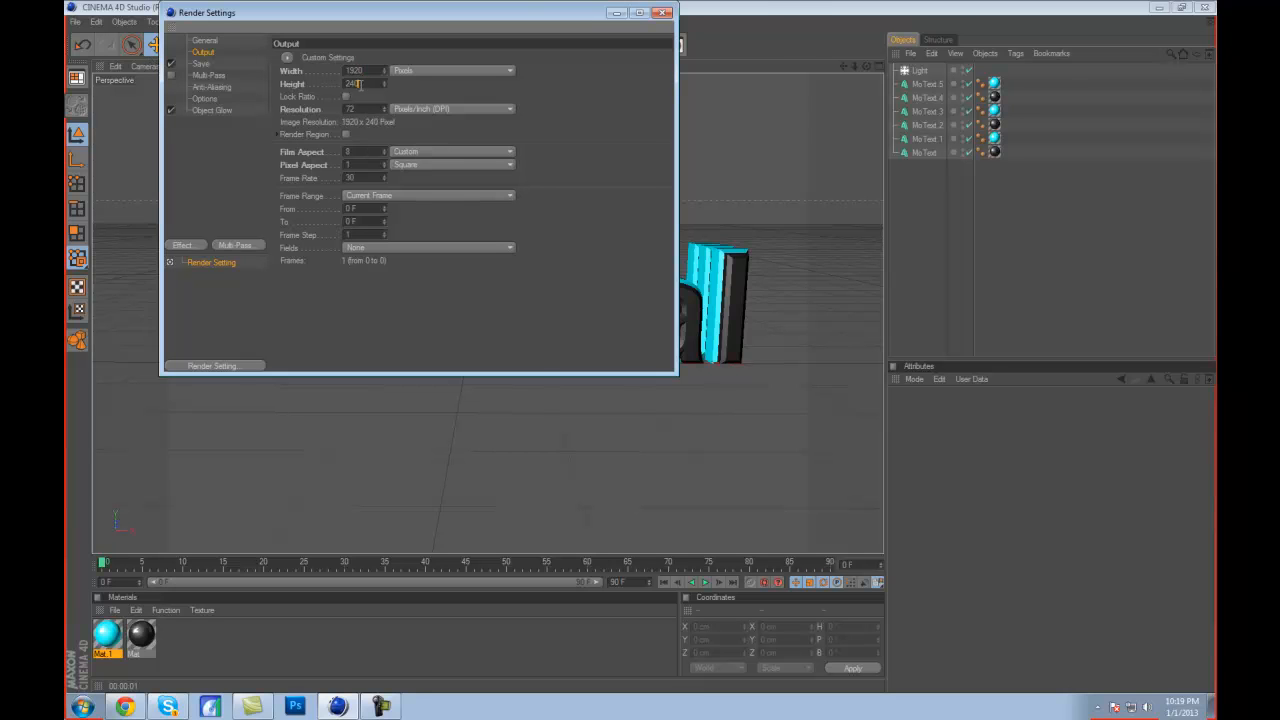
pyautogui.write('1080')
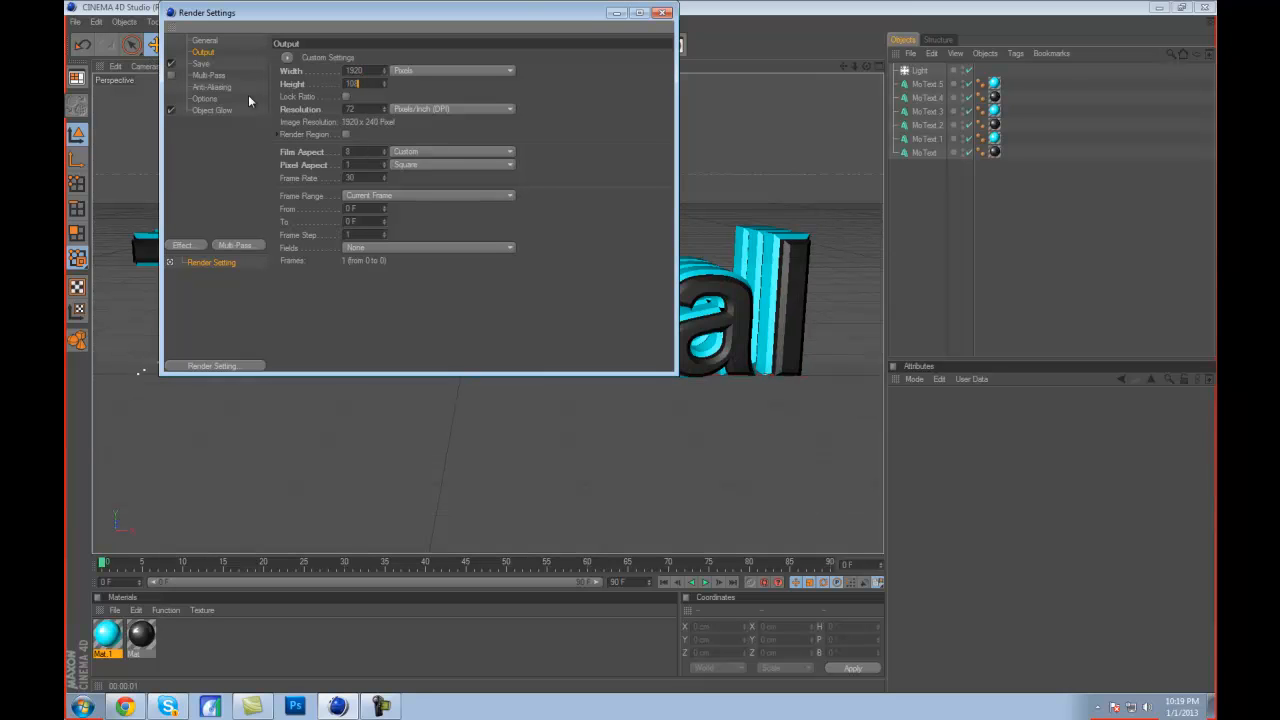
pyautogui.doubleClick(358, 110)
pyautogui.write('80')
# Set the render's save location to the Desktop with the file name fmhj.
pyautogui.click(200, 65)
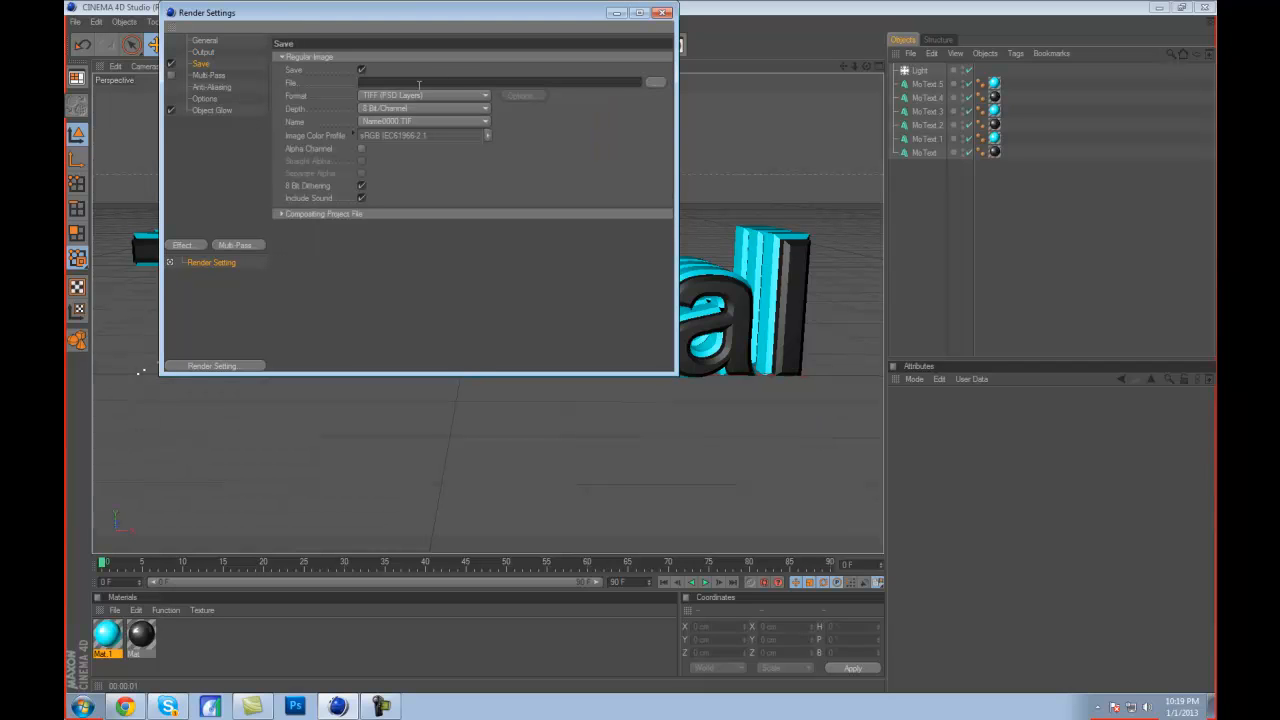
pyautogui.click(655, 81)
pyautogui.click(230, 118)
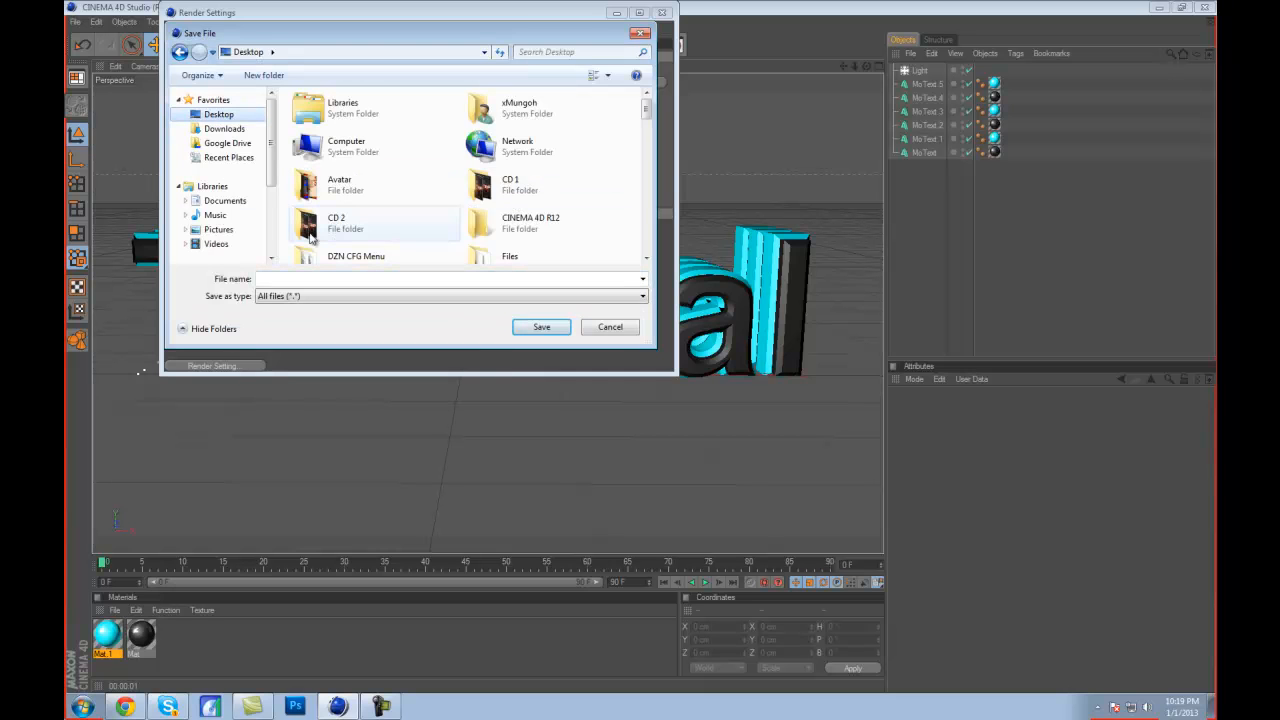
pyautogui.click(298, 281)
pyautogui.write('fmhj')
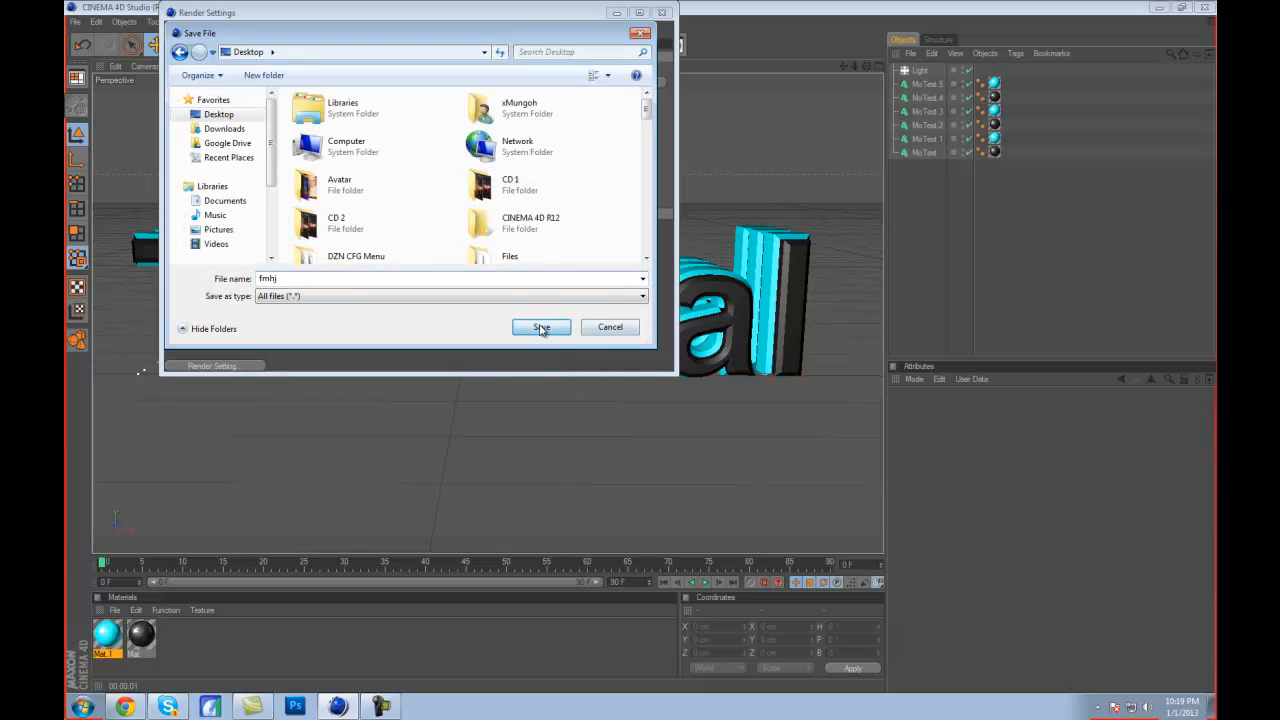
pyautogui.click(541, 327)
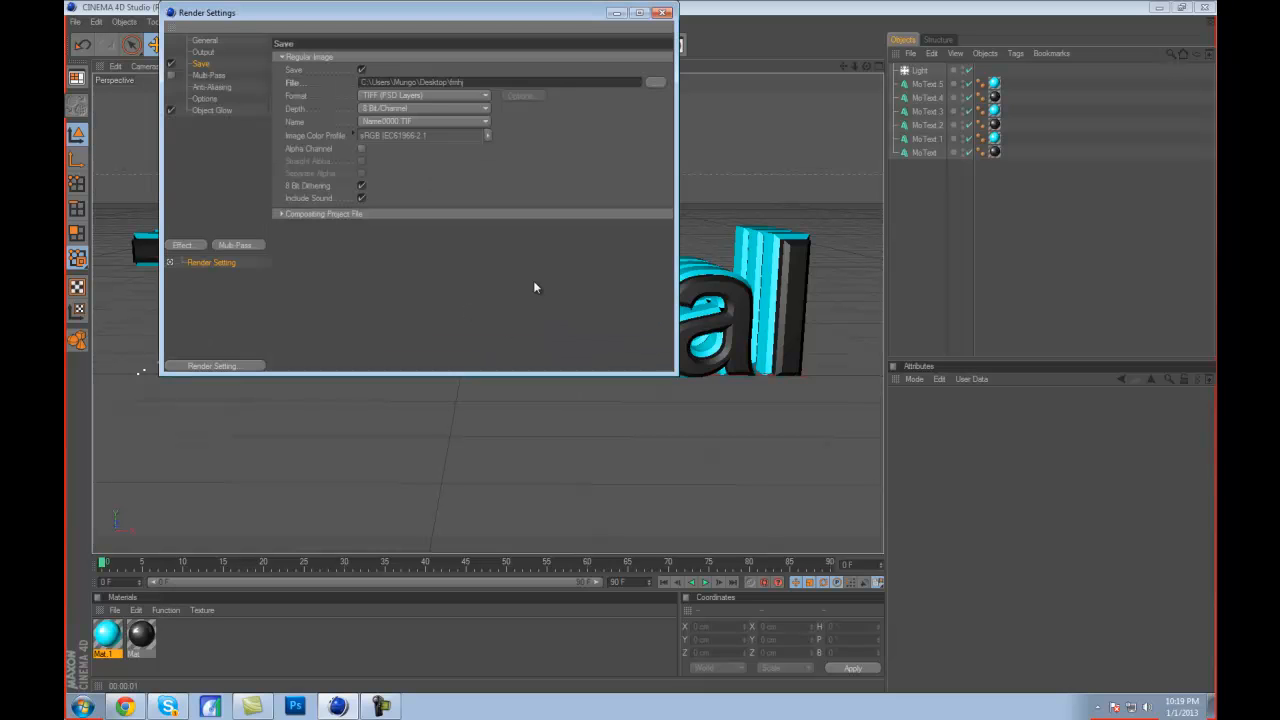
# Set the saved image format to PNG and enable its alpha channel.
pyautogui.click(414, 96)
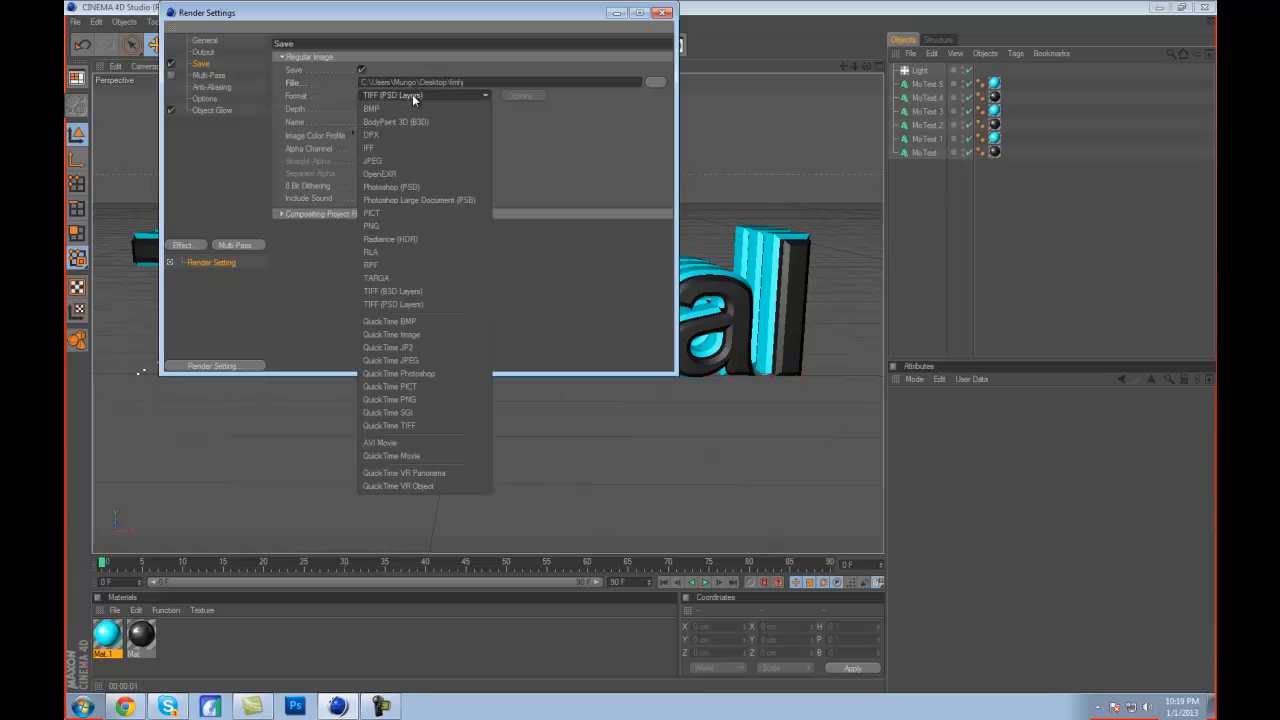
pyautogui.click(395, 226)
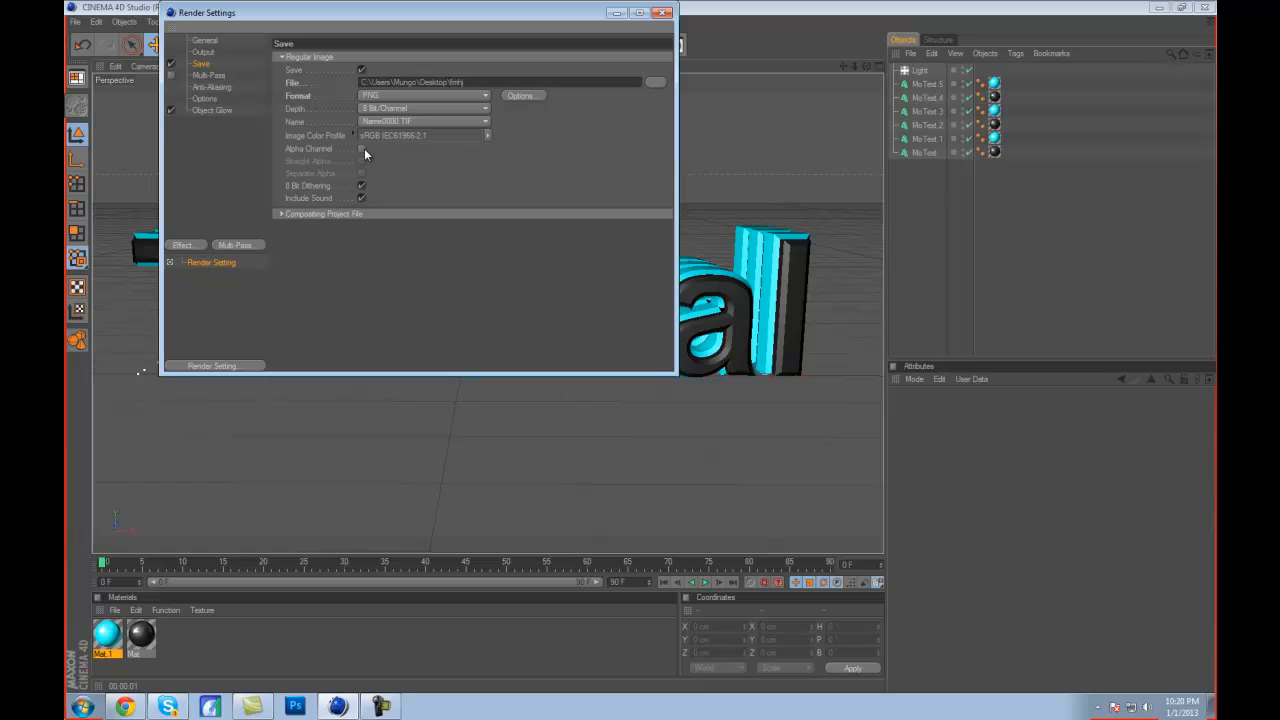
pyautogui.click(362, 149)
pyautogui.click(362, 150)
pyautogui.click(362, 149)
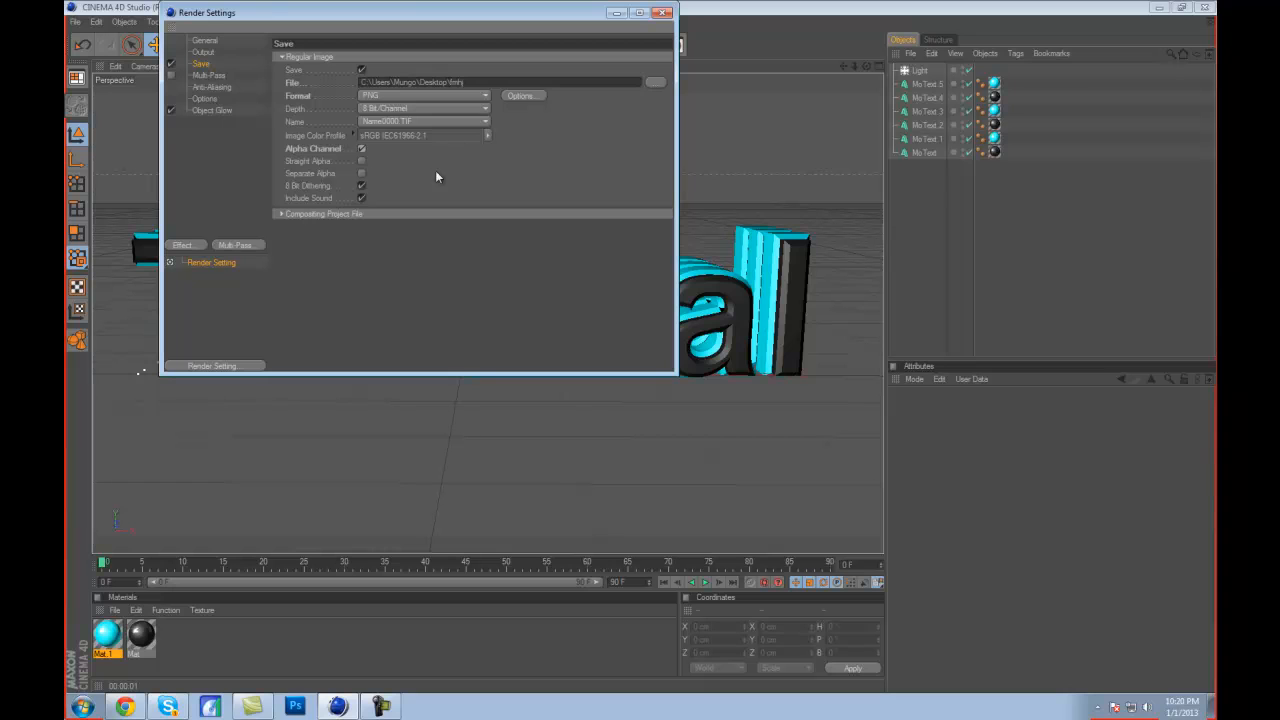
# Check the Multi-Pass settings, choose Geometry anti-aliasing, and close the render settings.
pyautogui.click(212, 77)
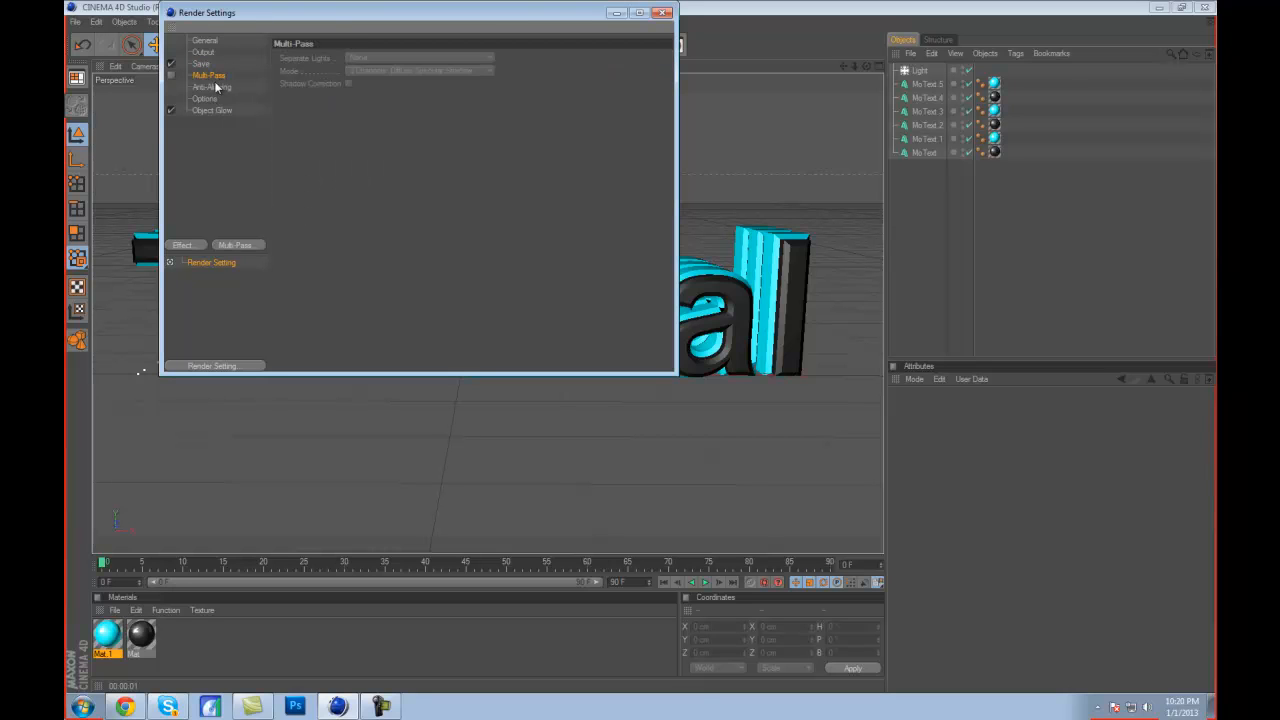
pyautogui.click(212, 88)
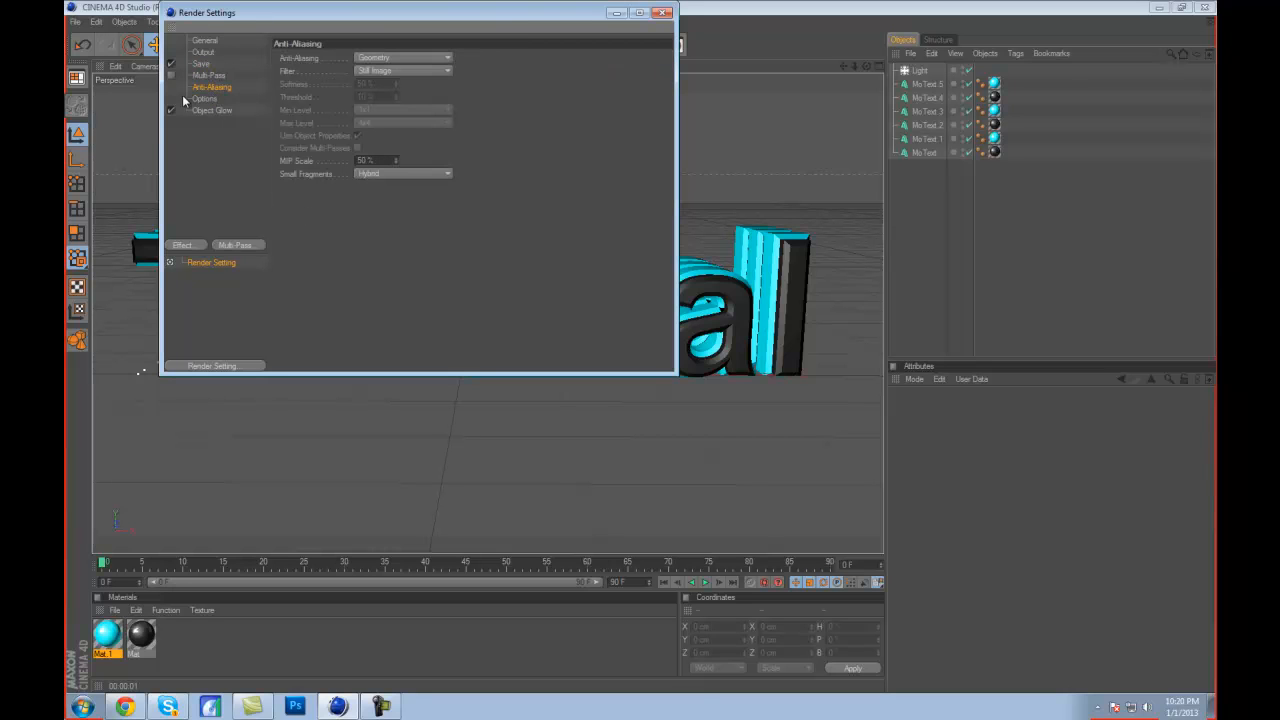
pyautogui.click(396, 56)
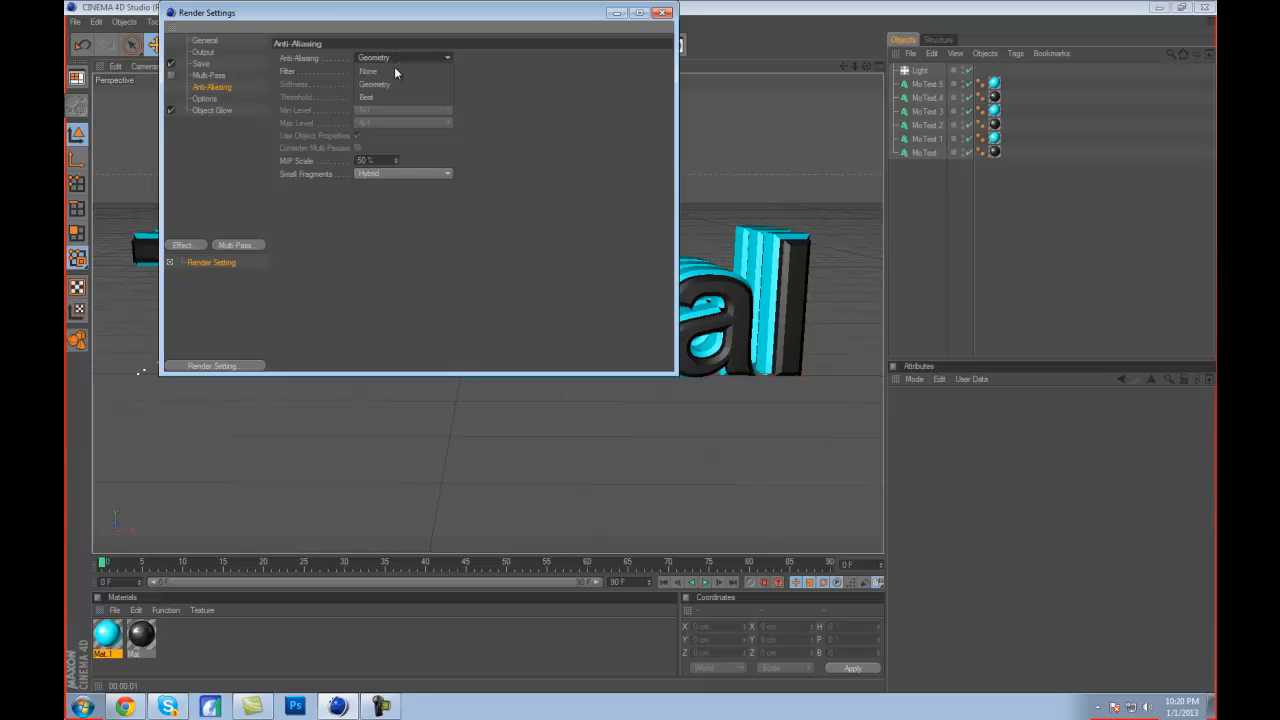
pyautogui.click(388, 89)
pyautogui.click(205, 41)
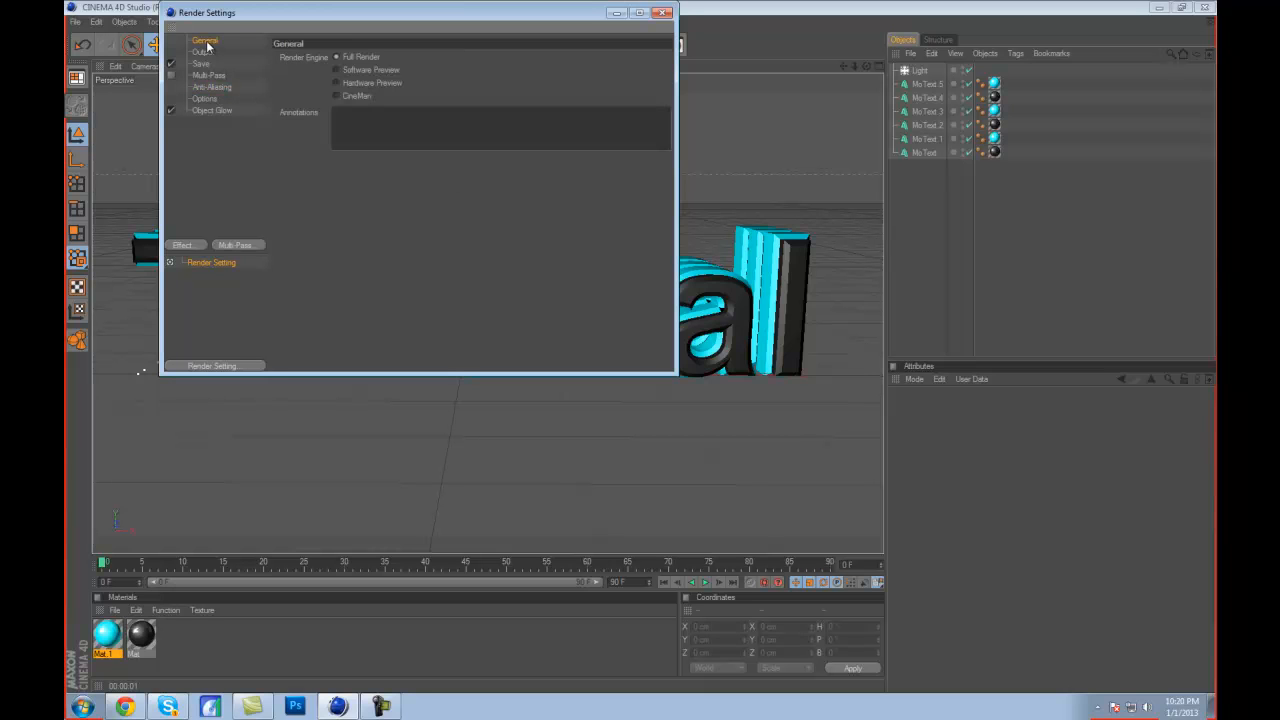
pyautogui.click(663, 13)
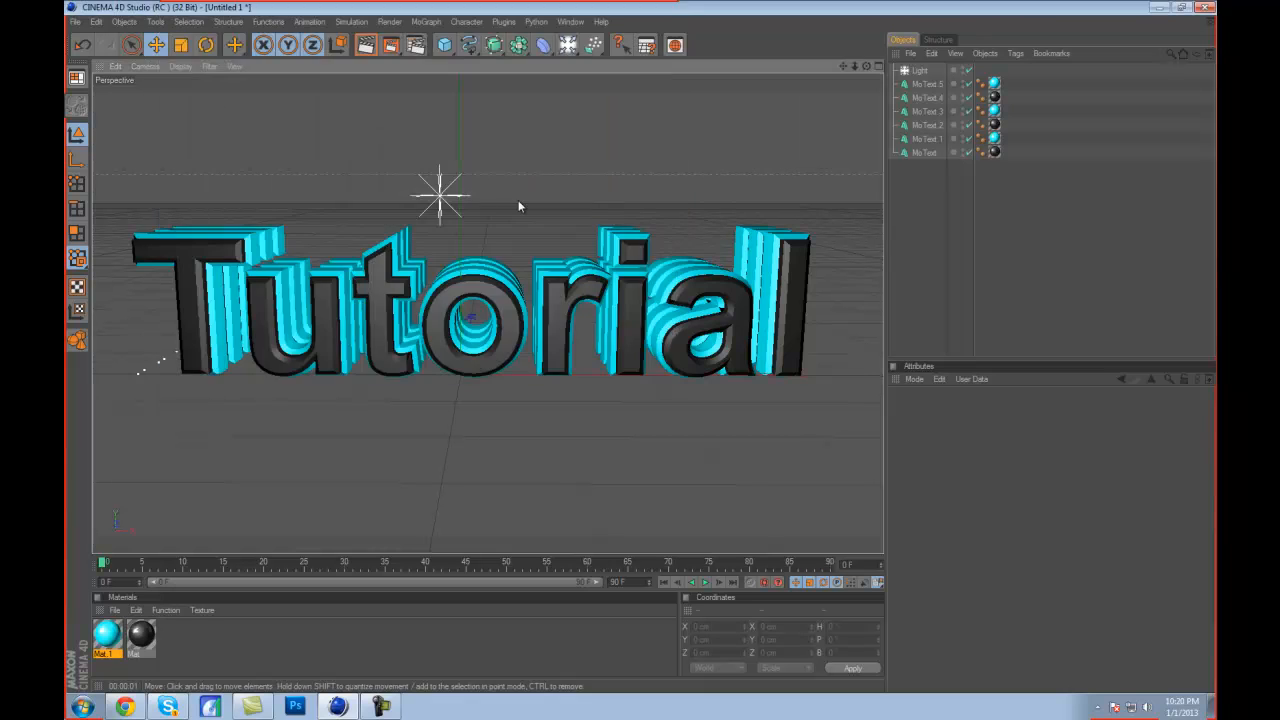
# Render the text to the Picture Viewer, and close the viewer.
pyautogui.click(391, 45)
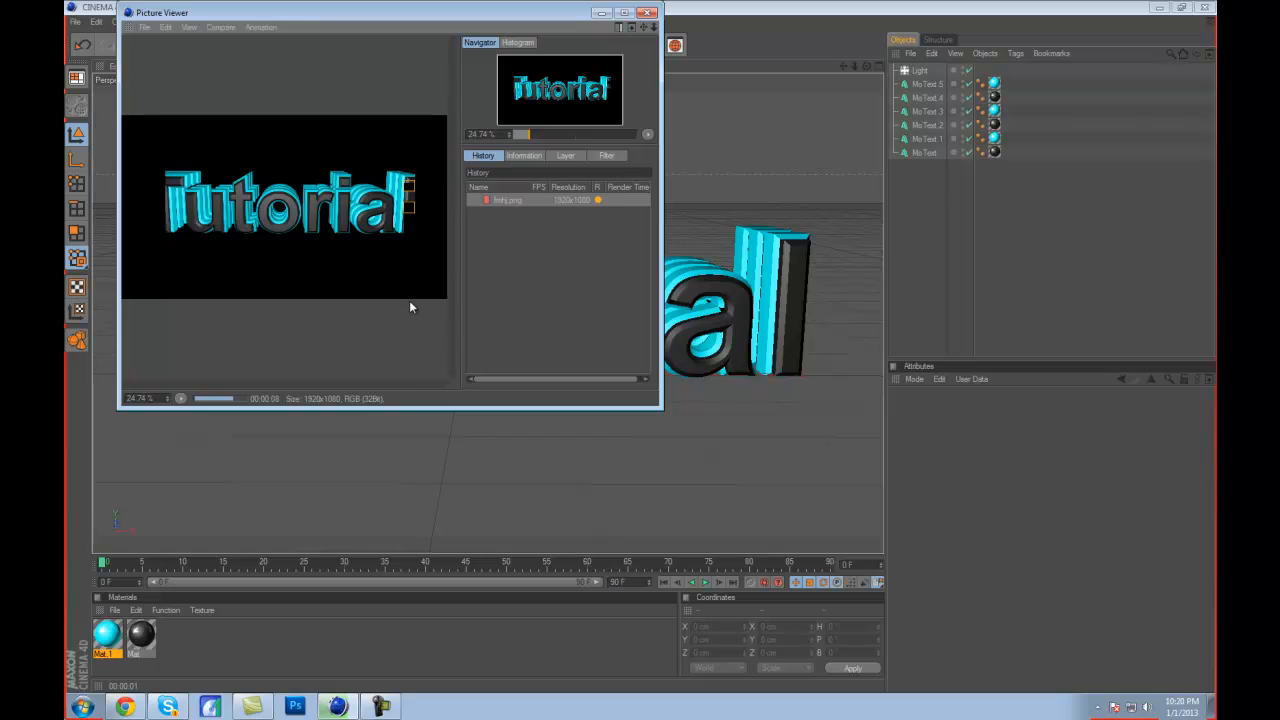
pyautogui.click(650, 12)
# Save the scene to the Desktop as bvcxbcv.
pyautogui.click(82, 25)
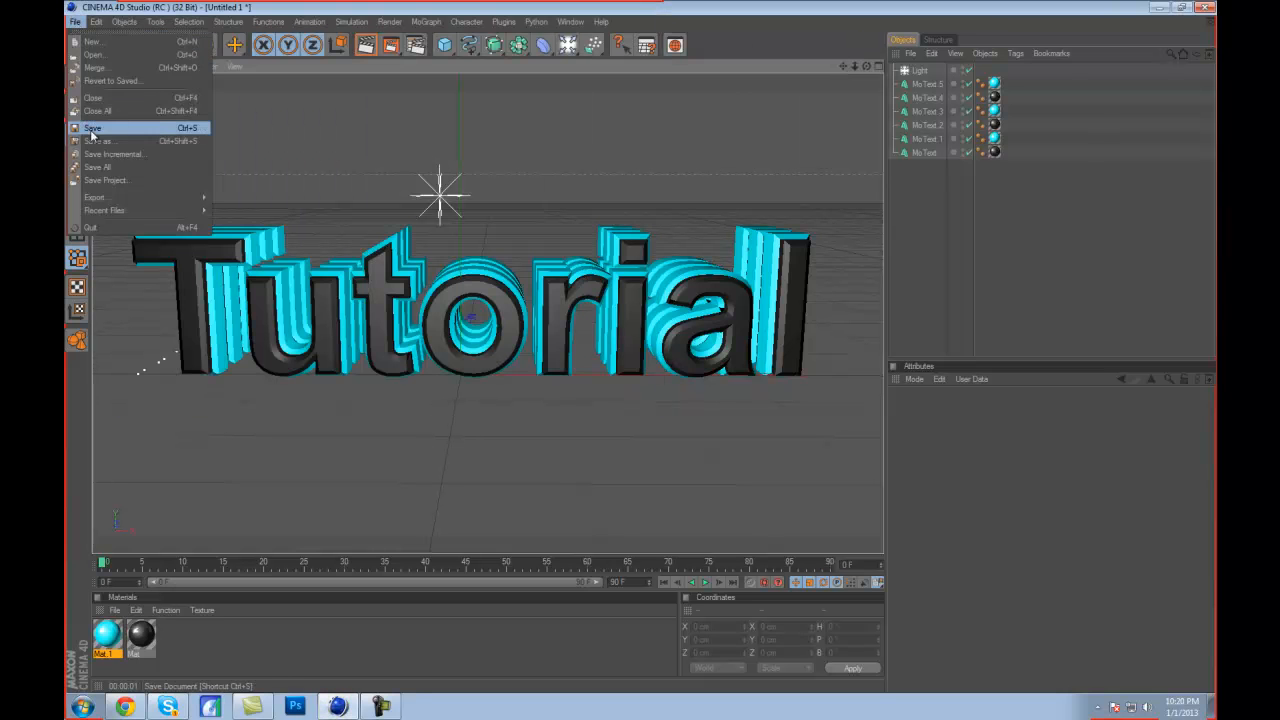
pyautogui.click(100, 128)
pyautogui.write('bvcxbcv')
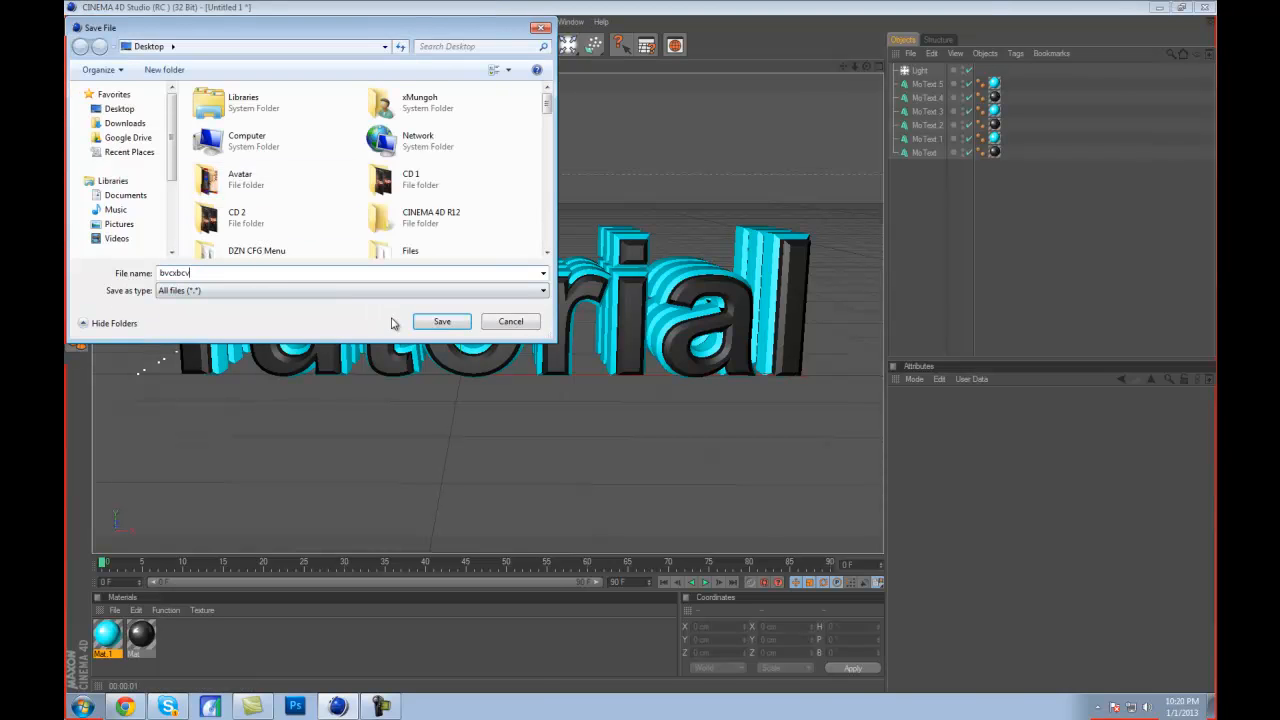
pyautogui.click(441, 322)
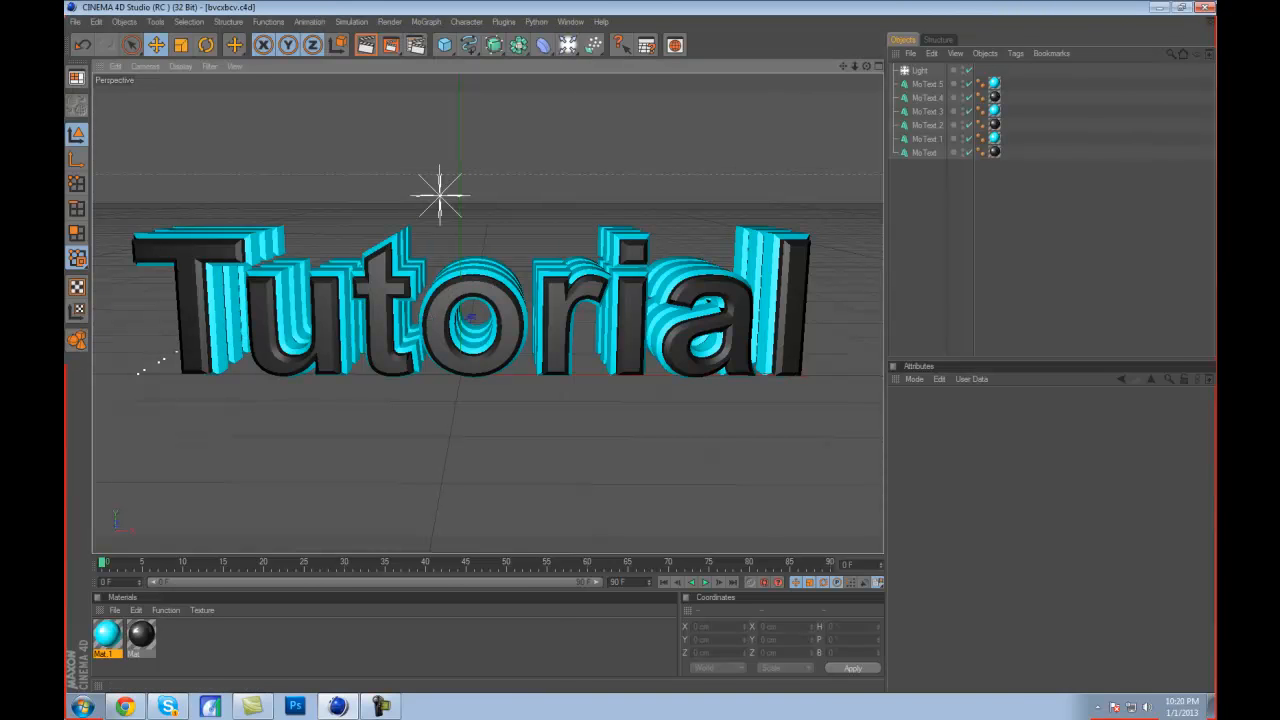
# Close CINEMA 4D and open the rendered image fmhj from the desktop in Windows Photo Viewer.
pyautogui.click(1205, 8)
pyautogui.doubleClick(296, 206)
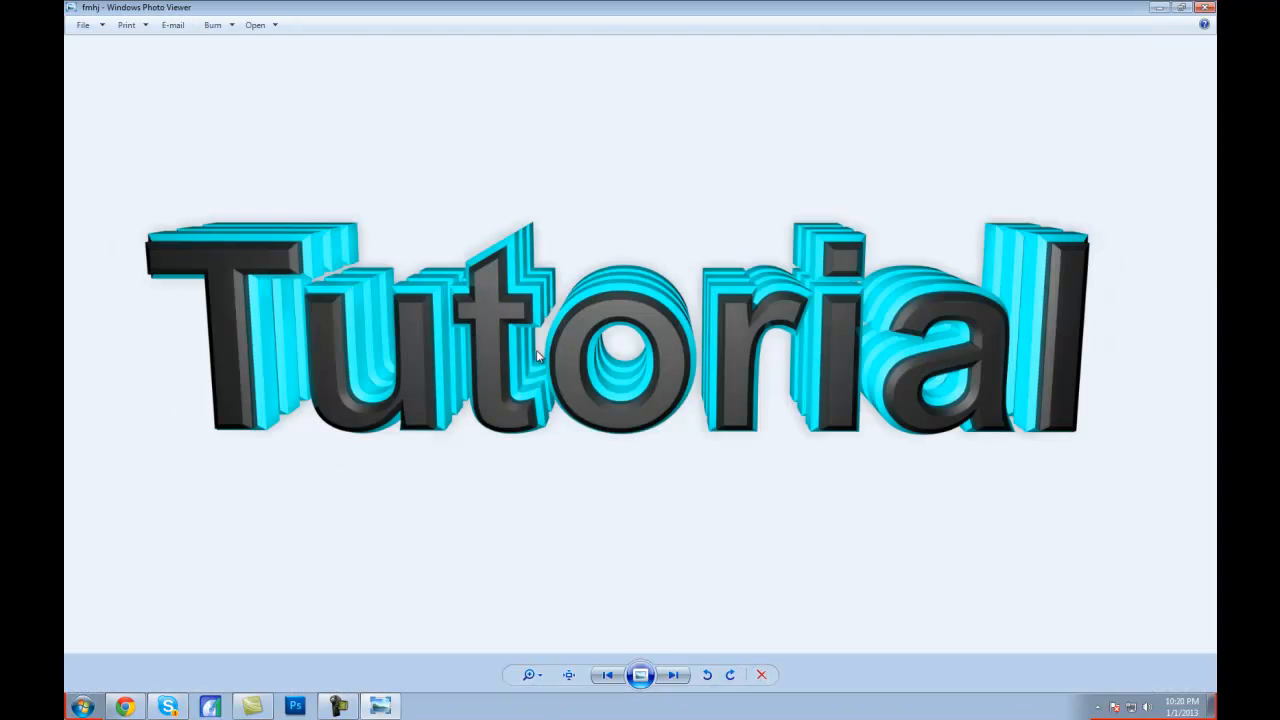